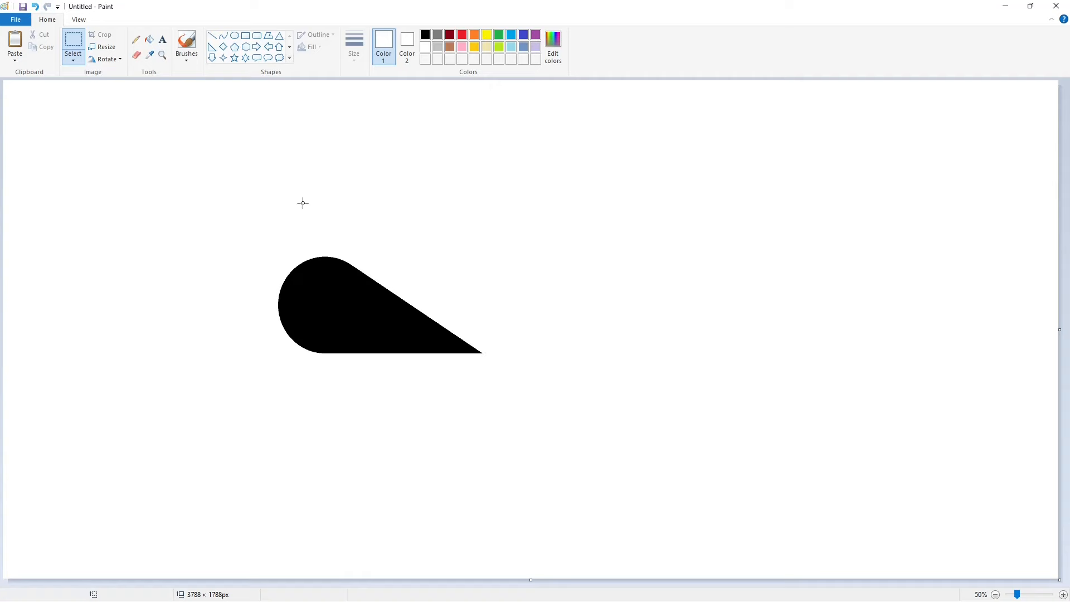
# Paste the copied circle outline and place it above the black feather, slightly offset toward the middle of the canvas.
pyautogui.hotkey('ctrl', 'v')
pyautogui.click(73, 59)
pyautogui.click(104, 161)
pyautogui.moveTo(170, 220); pyautogui.dragTo(338, 204)
pyautogui.click(619, 267)
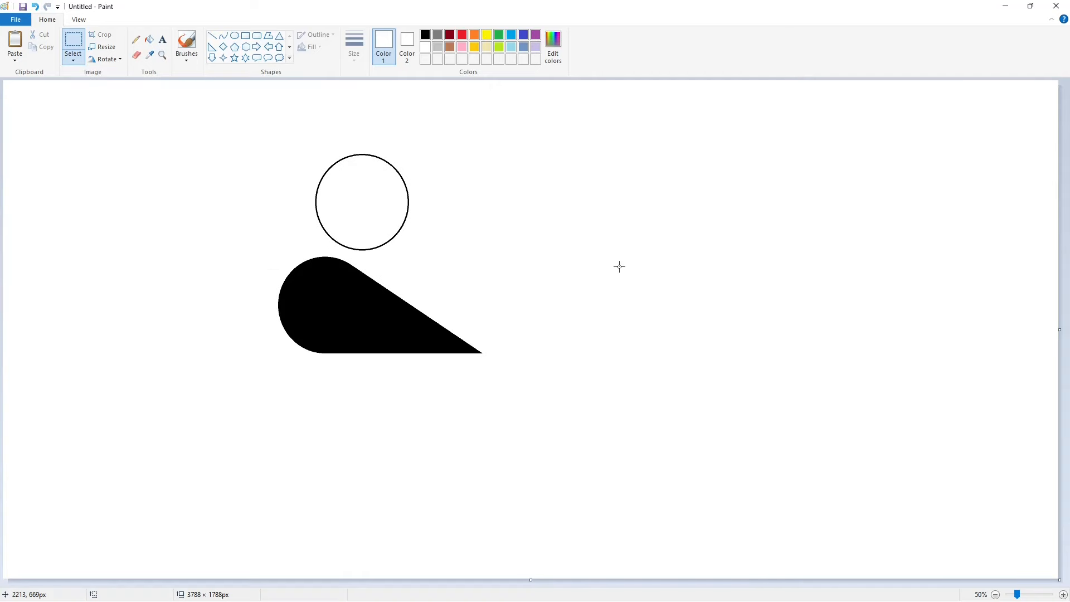
# Draw two straight black lines from the circle's sides converging just above the first feather's pointed tip.
pyautogui.click(212, 35)
pyautogui.click(425, 34)
pyautogui.moveTo(338, 244); pyautogui.dragTo(473, 337)
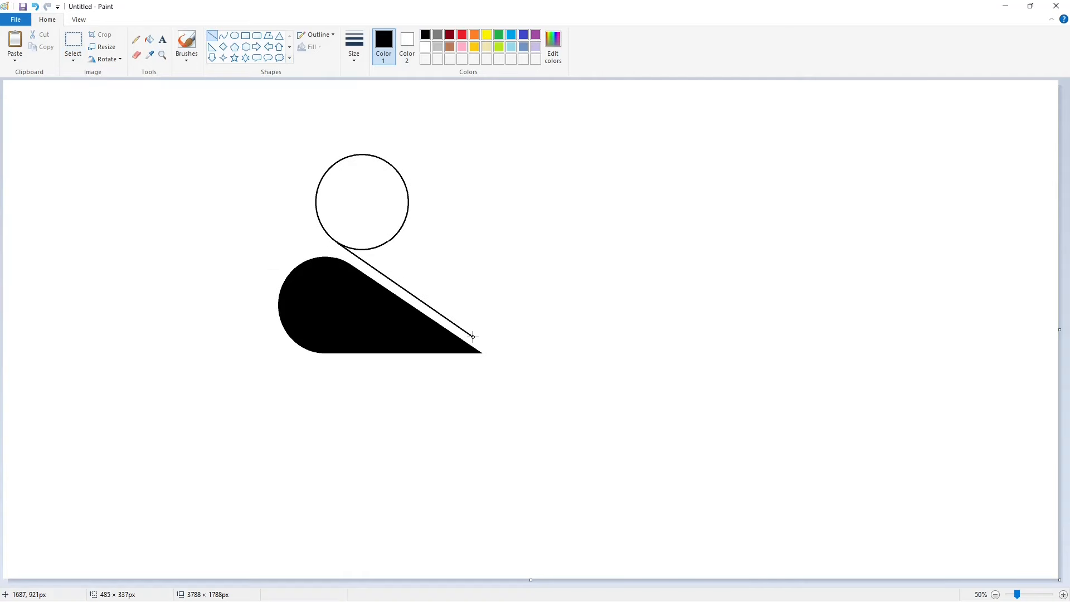
pyautogui.moveTo(400, 178); pyautogui.dragTo(475, 342)
pyautogui.click(519, 332)
# Fill the circle and the tapered body of the second feather with black.
pyautogui.click(1064, 595)
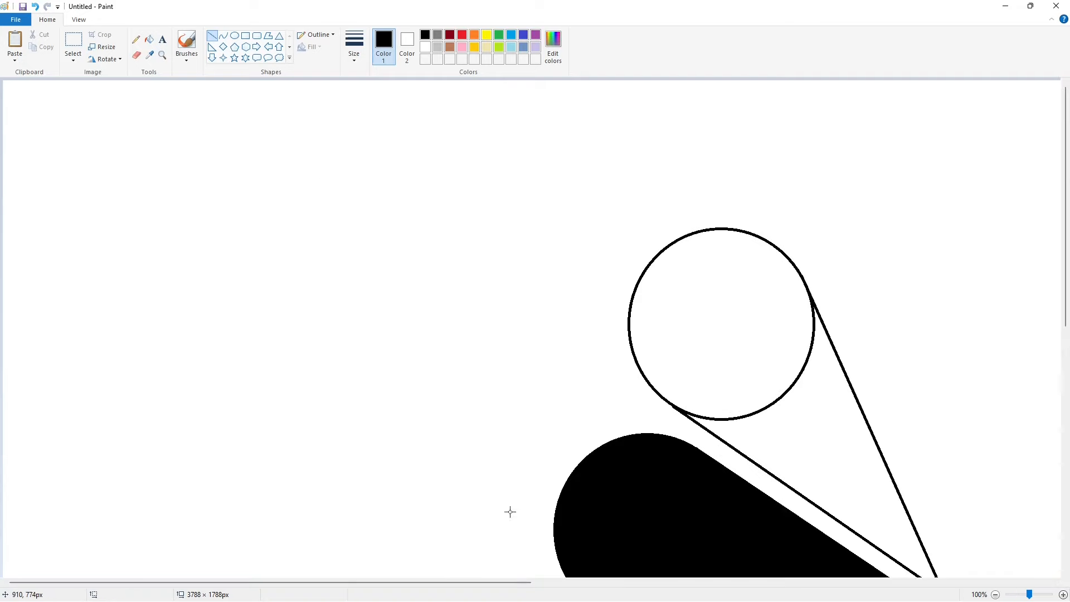
pyautogui.scroll(-3, 510, 512)
pyautogui.moveTo(312, 582); pyautogui.dragTo(501, 582)
pyautogui.click(150, 39)
pyautogui.click(346, 215)
pyautogui.click(445, 323)
# Smooth the joints between the second feather's round head and straight sides with short white and black lines.
pyautogui.click(426, 46)
pyautogui.click(212, 36)
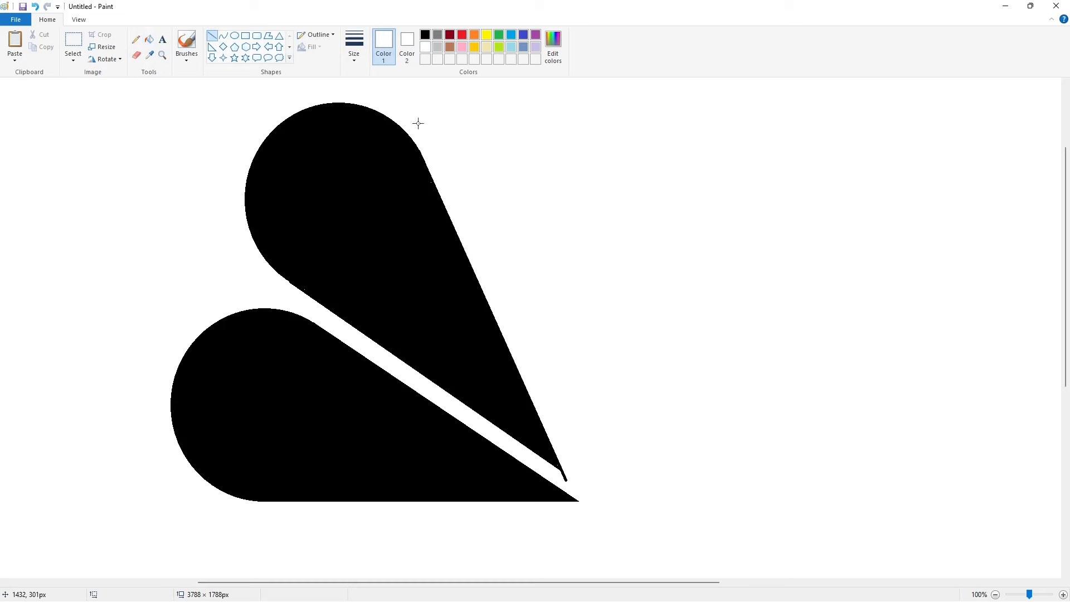
pyautogui.moveTo(416, 138); pyautogui.dragTo(436, 179)
pyautogui.click(425, 35)
pyautogui.moveTo(284, 277); pyautogui.dragTo(295, 287)
pyautogui.click(424, 48)
pyautogui.scroll(-2, 344, 268)
pyautogui.click(136, 39)
pyautogui.click(426, 34)
pyautogui.scroll(2, 316, 168)
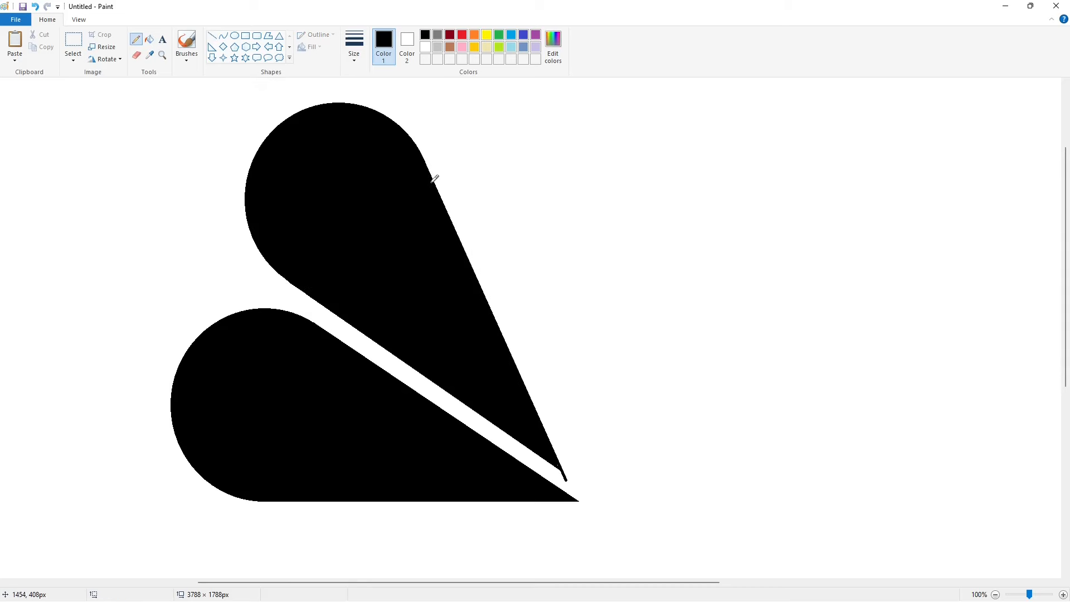
# Trim the overshooting tip of the second feather with a short white line and fill the leftover stub white.
pyautogui.click(212, 35)
pyautogui.click(425, 47)
pyautogui.moveTo(578, 481); pyautogui.dragTo(550, 468)
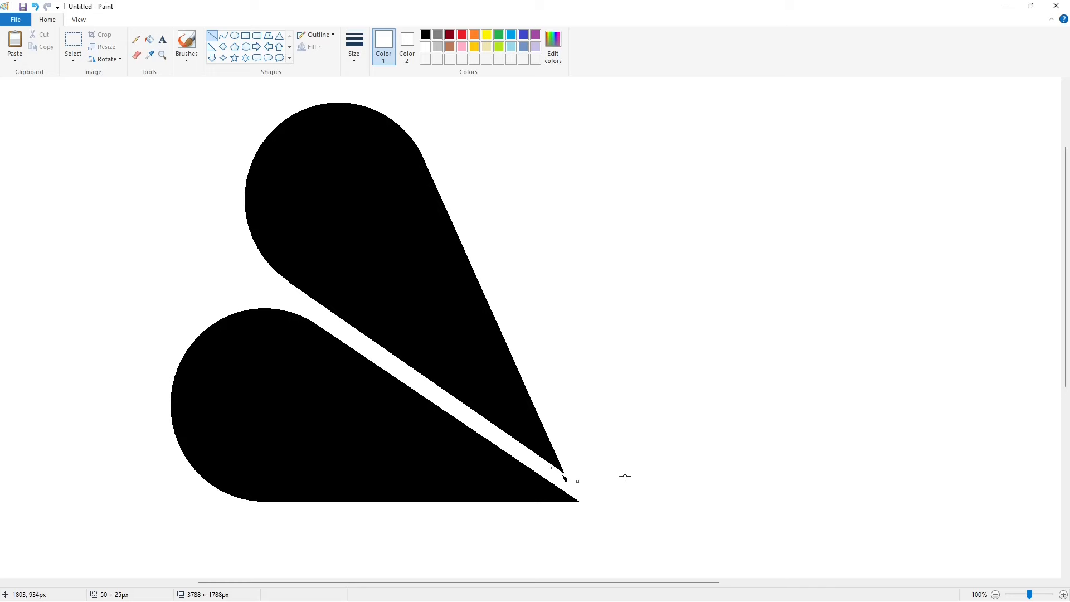
pyautogui.click(149, 39)
pyautogui.scroll(-1, 734, 458)
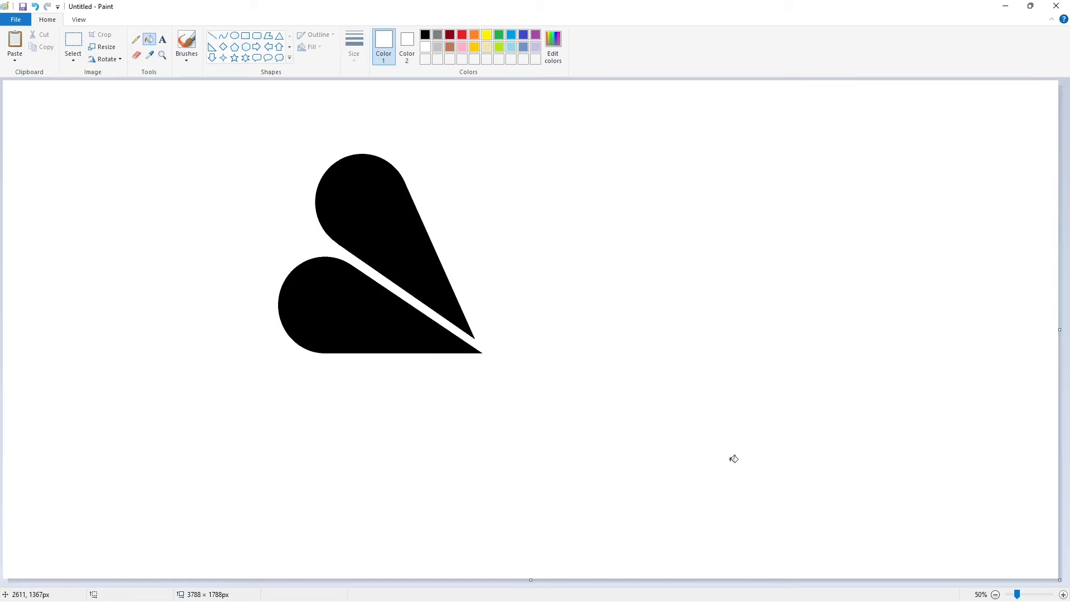
# Paste another circle outline and place it above and to the right of the second feather.
pyautogui.hotkey('ctrl', 'v')
pyautogui.moveTo(167, 201)
pyautogui.mouseDown()
pyautogui.moveTo(449, 147)
pyautogui.moveTo(475, 319)
pyautogui.mouseUp()
pyautogui.click(713, 224)
# Draw two straight black lines from the third circle's sides converging just above the second feather's tip.
pyautogui.click(212, 35)
pyautogui.click(425, 35)
pyautogui.moveTo(406, 151); pyautogui.dragTo(408, 162)
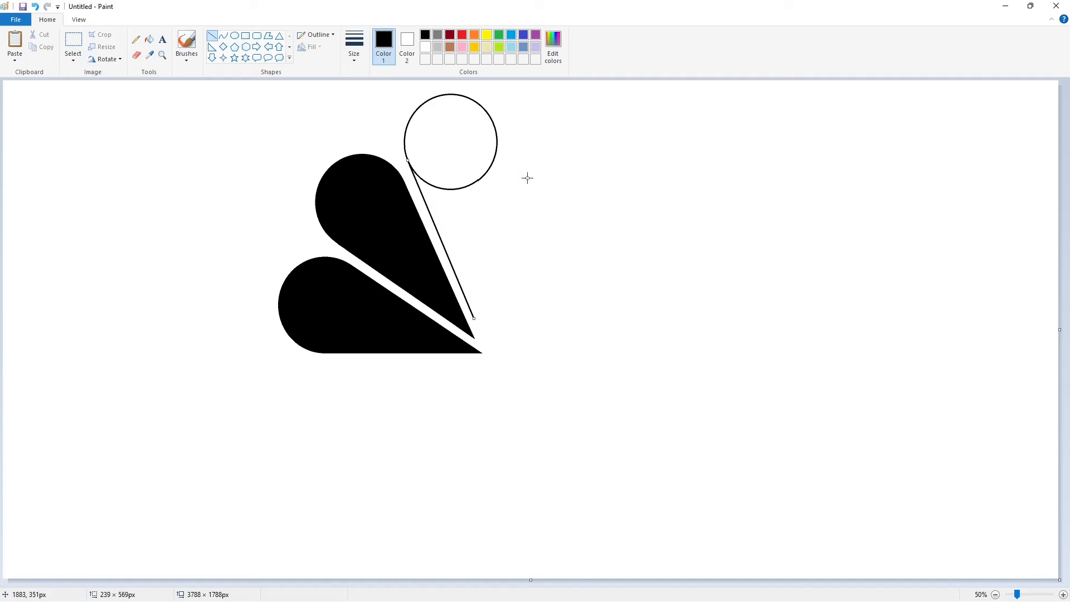
pyautogui.click(537, 187)
pyautogui.moveTo(498, 144); pyautogui.dragTo(473, 326)
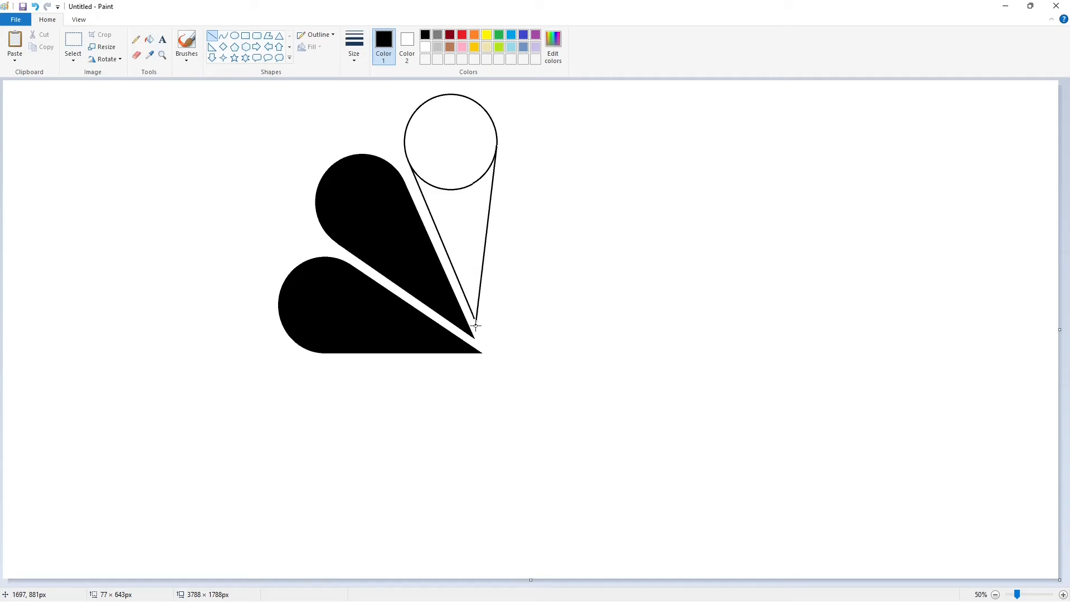
# Fill the circle and the tapered body of the third feather with black.
pyautogui.click(148, 39)
pyautogui.click(462, 134)
pyautogui.click(466, 223)
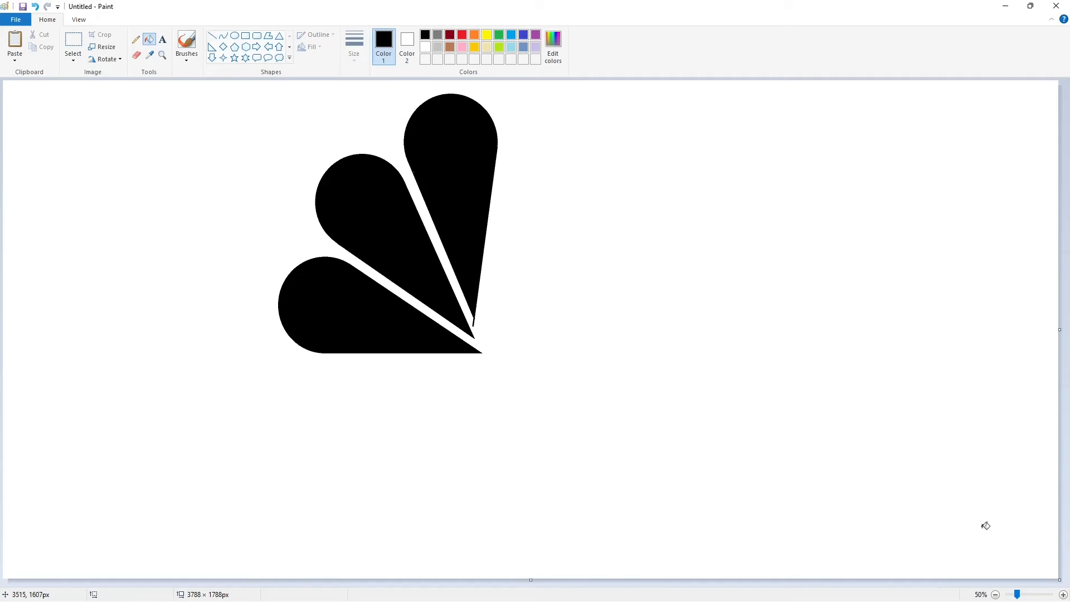
# Smooth the third feather's right edge where the round head meets the straight side with a short white line.
pyautogui.click(1063, 595)
pyautogui.moveTo(477, 583); pyautogui.dragTo(705, 584)
pyautogui.scroll(3, 400, 207)
pyautogui.click(136, 39)
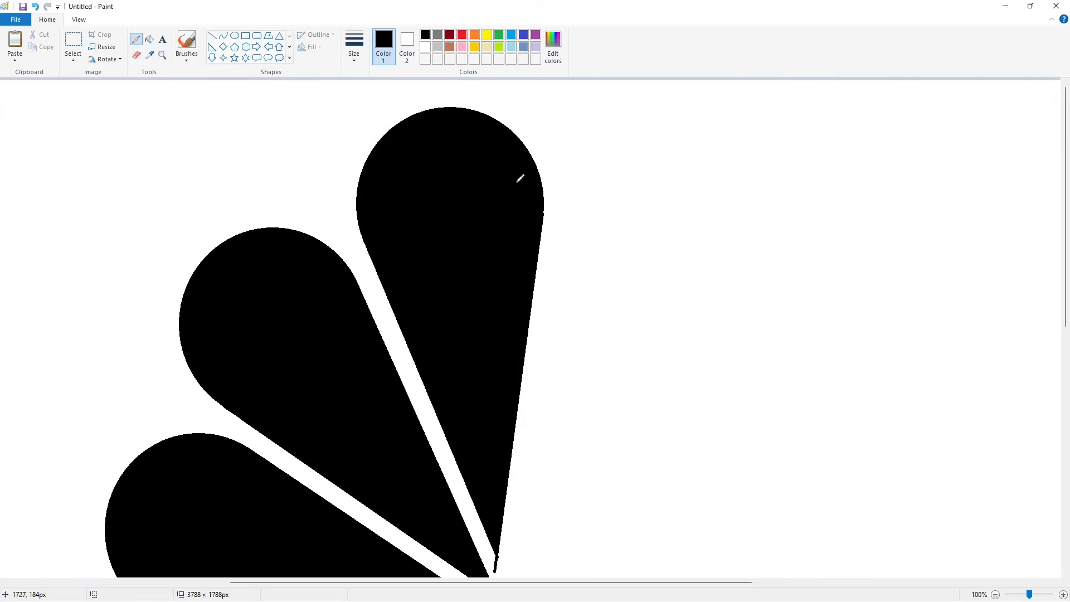
pyautogui.click(212, 35)
pyautogui.moveTo(547, 198); pyautogui.dragTo(547, 225)
pyautogui.scroll(-3, 481, 382)
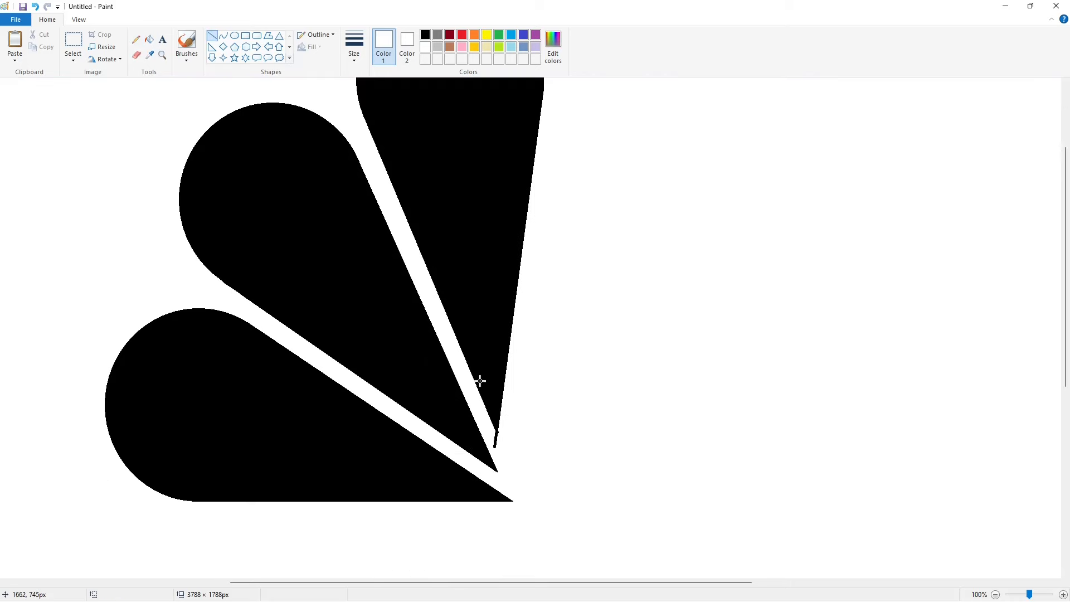
# Trim the overshooting tip of the third feather with white and clear the leftover stub.
pyautogui.click(603, 434)
pyautogui.moveTo(496, 430); pyautogui.dragTo(494, 447)
pyautogui.click(564, 449)
pyautogui.click(149, 39)
pyautogui.click(495, 442)
pyautogui.click(996, 595)
# Copy the three feathers, paste the duplicate and flip it horizontally.
pyautogui.click(73, 43)
pyautogui.moveTo(515, 411); pyautogui.dragTo(162, 69)
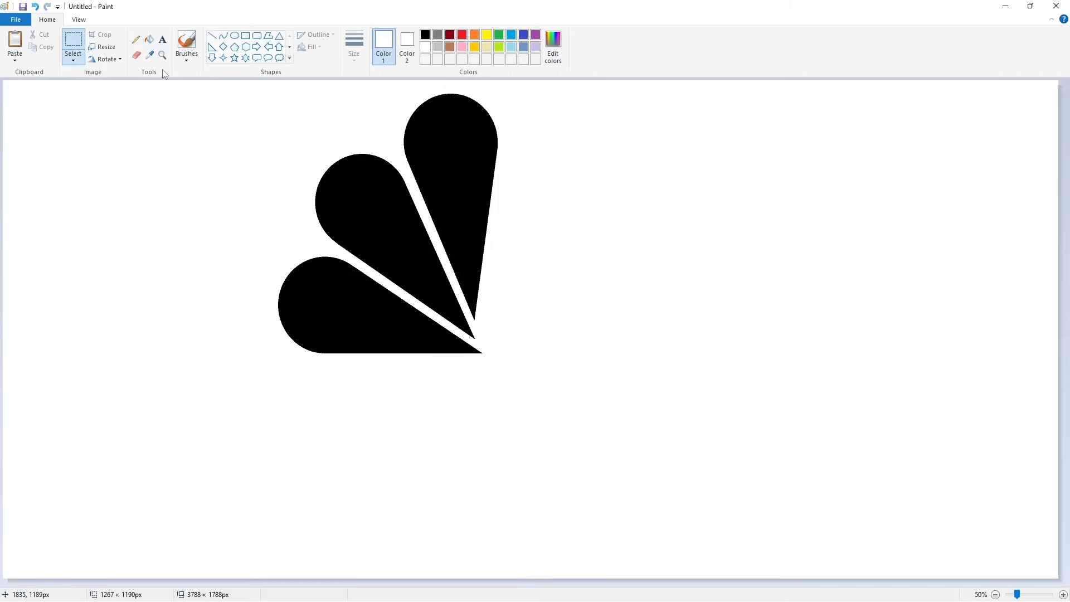
pyautogui.hotkey('ctrl', 'c')
pyautogui.hotkey('ctrl', 'v')
pyautogui.click(107, 59)
pyautogui.click(122, 121)
# Move the flipped feathers to the right side to form a symmetrical fan with a narrow gap between the upper feathers.
pyautogui.moveTo(94, 234); pyautogui.dragTo(532, 234)
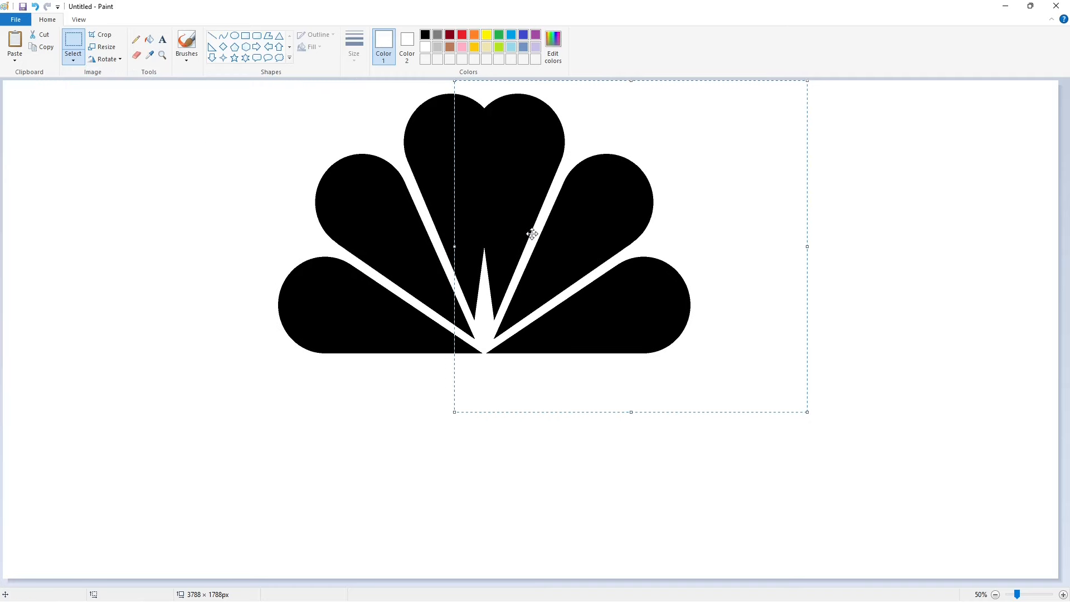
pyautogui.press('Right')
pyautogui.press('Right')
pyautogui.press('Right')
pyautogui.press('Right')
pyautogui.press('Right')
pyautogui.press('Right')
pyautogui.press('Right')
pyautogui.press('Right')
pyautogui.press('Right')
pyautogui.press('Right')
pyautogui.press('Right')
pyautogui.press('Right')
pyautogui.press('Right')
pyautogui.press('Right')
pyautogui.press('Right')
pyautogui.press('Right')
pyautogui.press('Right')
pyautogui.press('Right')
pyautogui.press('Right')
pyautogui.press('Right')
pyautogui.press('Right')
pyautogui.press('Right')
pyautogui.press('Right')
pyautogui.press('Right')
pyautogui.press('Right')
pyautogui.press('Right')
pyautogui.press('Right')
pyautogui.press('Right')
pyautogui.press('Right')
pyautogui.press('Right')
pyautogui.press('Right')
pyautogui.press('Right')
pyautogui.press('Right')
pyautogui.press('Right')
pyautogui.press('Right')
pyautogui.press('Right')
pyautogui.press('Right')
pyautogui.press('Right')
pyautogui.press('Right')
pyautogui.press('Right')
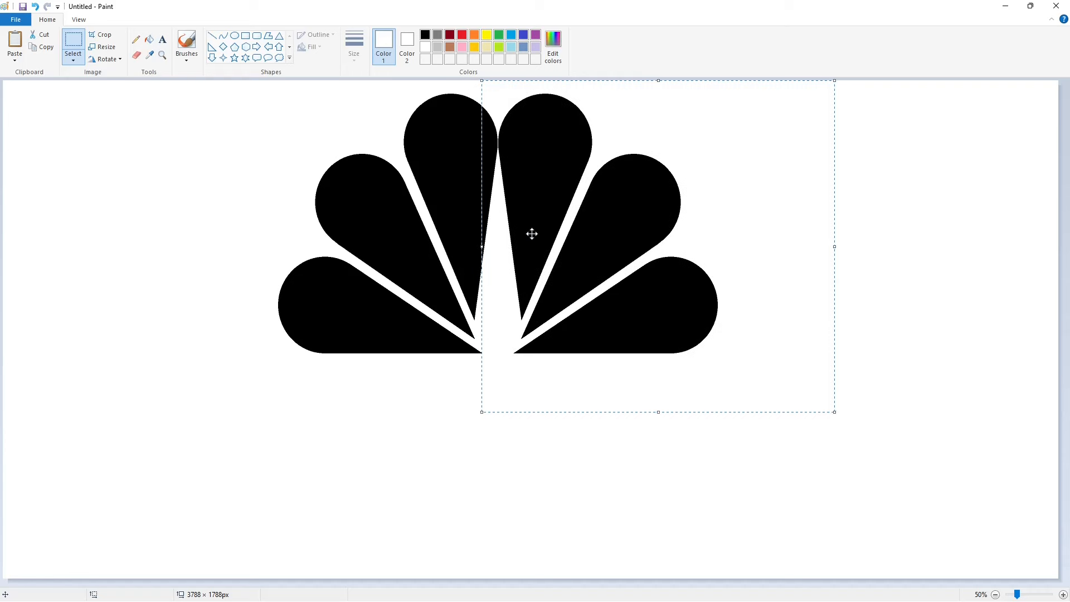
pyautogui.press('Right')
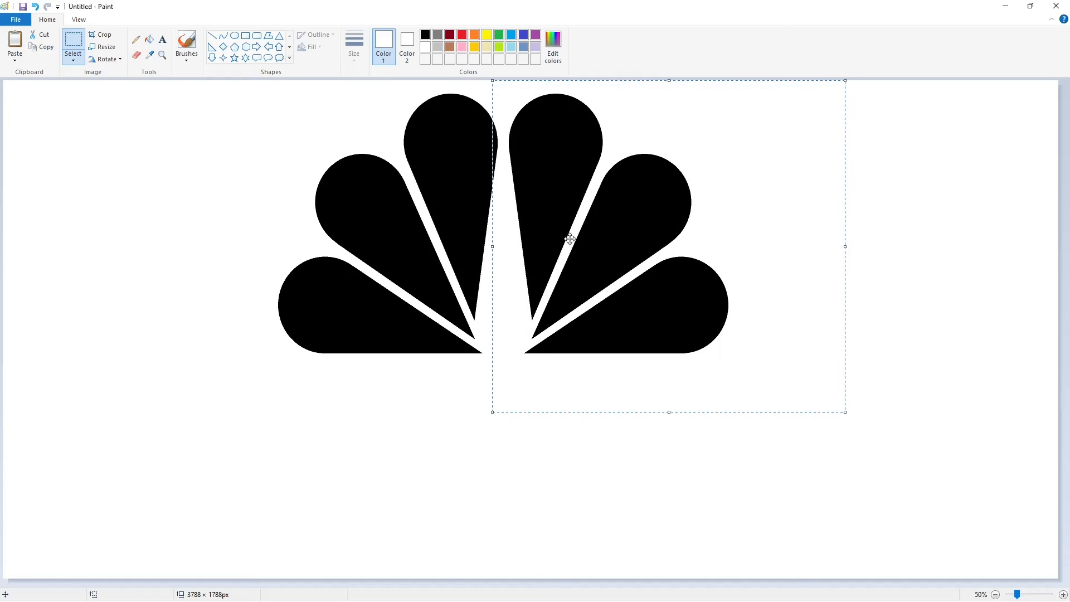
# Fill the upper right feather with lavender.
pyautogui.click(149, 40)
pyautogui.click(535, 47)
pyautogui.click(556, 167)
# Draw thin black curves forming the bird's beak on the inner edge of the lavender feather.
pyautogui.click(223, 36)
pyautogui.click(354, 47)
pyautogui.click(397, 144)
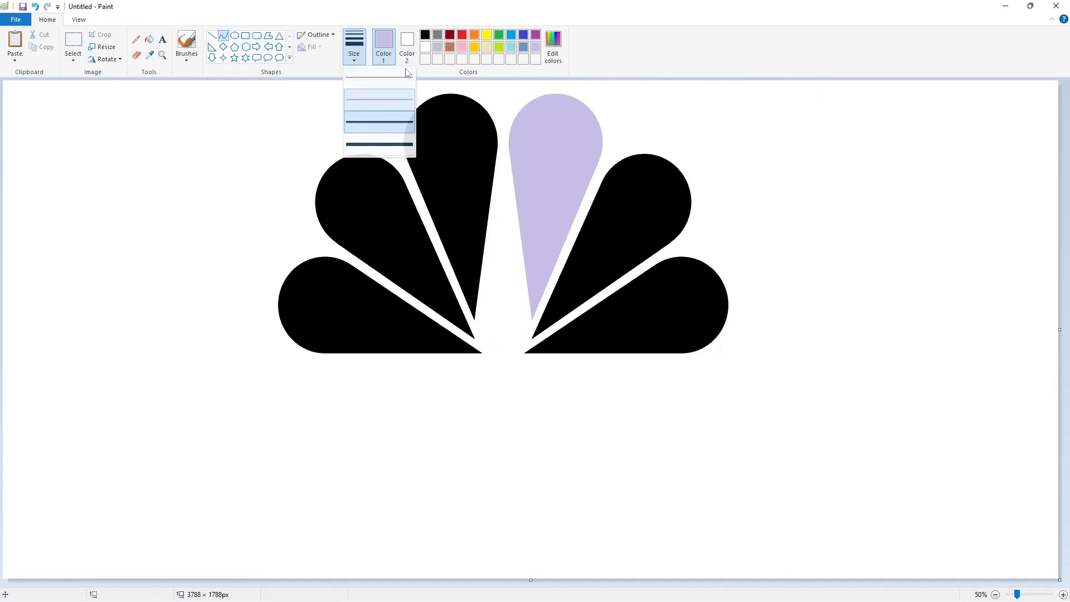
pyautogui.click(425, 35)
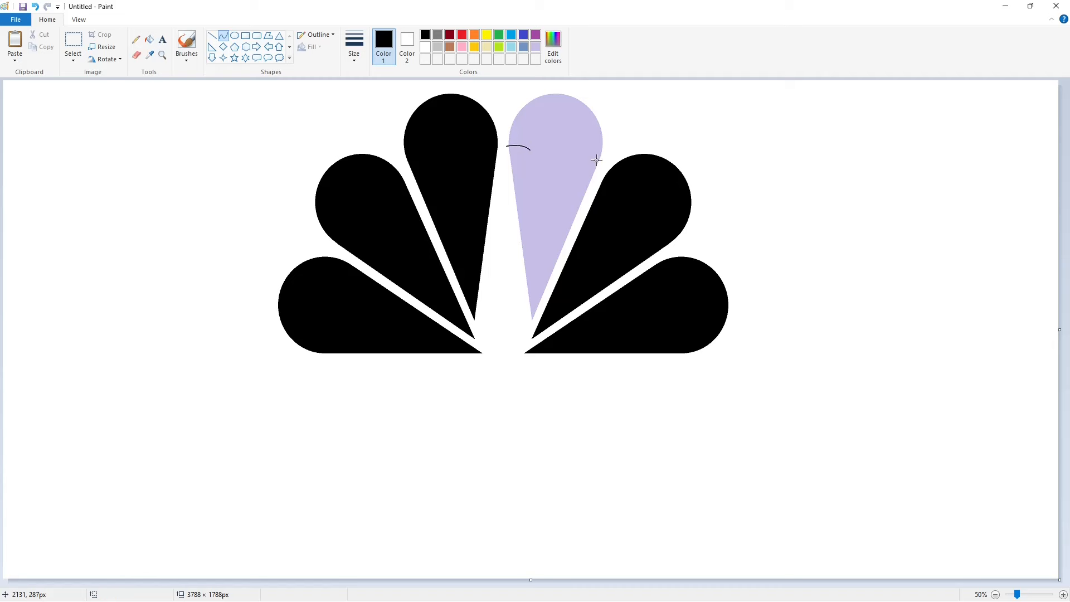
pyautogui.click(508, 158)
# Fill the beak notch and its outline on the lavender feather with white.
pyautogui.click(149, 39)
pyautogui.click(426, 46)
pyautogui.click(514, 150)
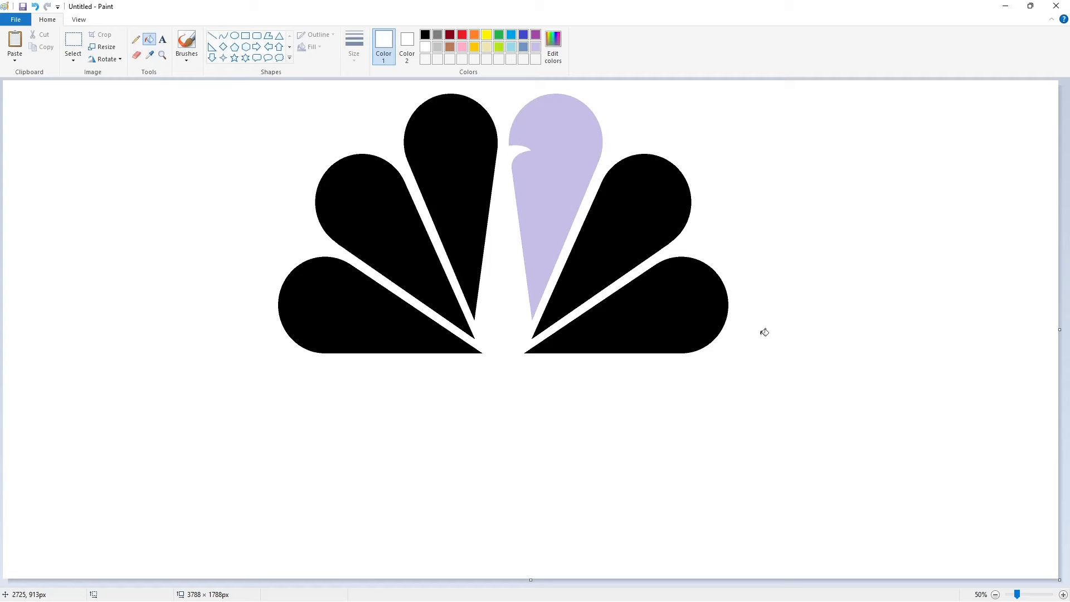
# Fill the lavender feather back to black around the white beak.
pyautogui.click(425, 35)
pyautogui.click(557, 195)
pyautogui.scroll(1, 698, 563)
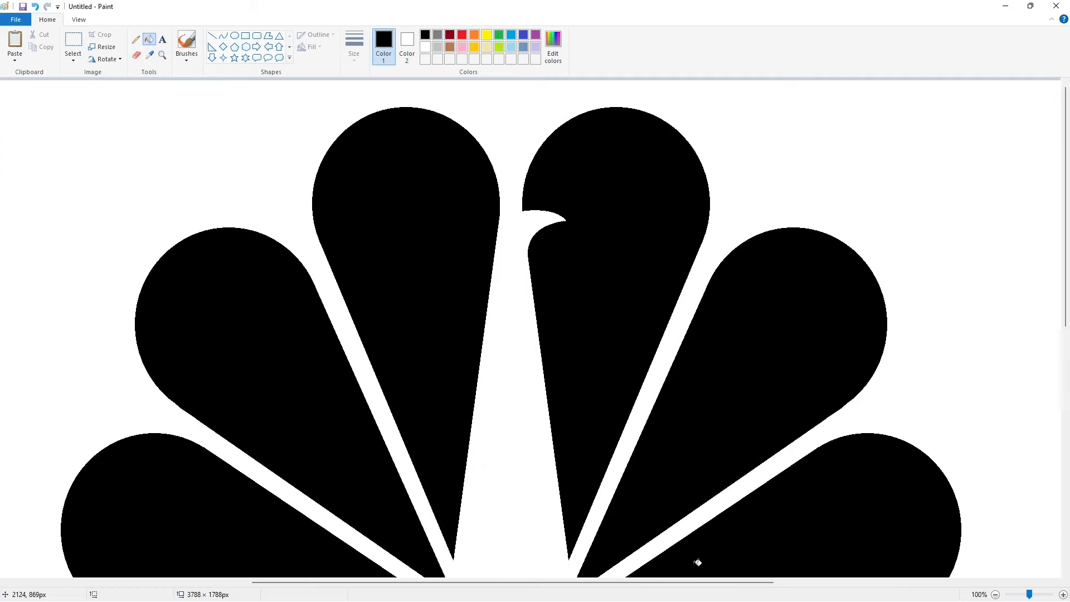
pyautogui.scroll(-1, 968, 557)
# Draw a wide rectangle beneath the feathers and fill it with lavender as a guide band for the lettering.
pyautogui.click(245, 35)
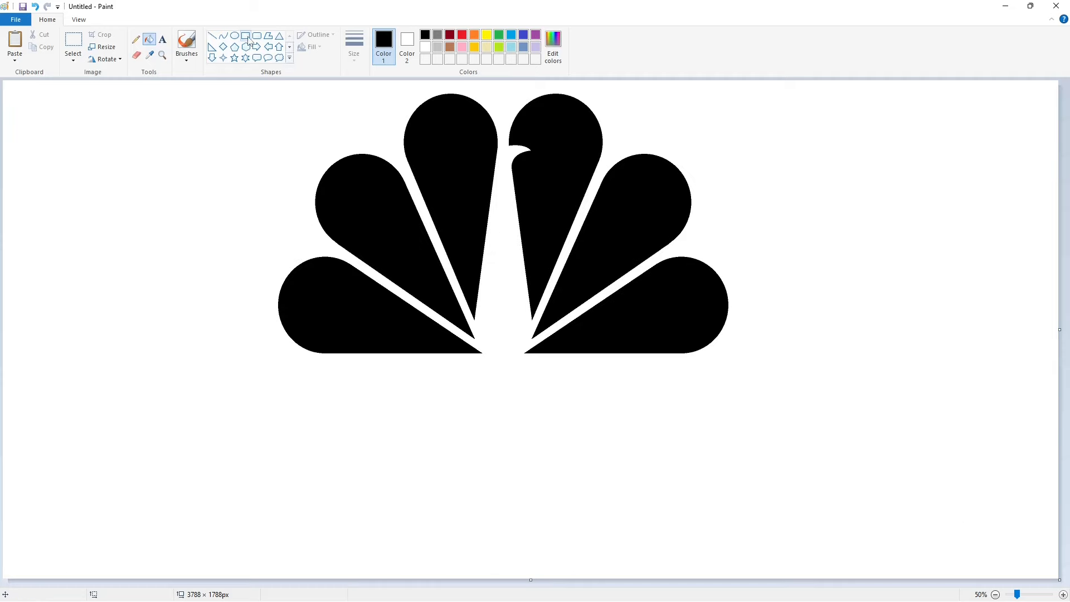
pyautogui.moveTo(190, 378); pyautogui.dragTo(906, 538)
pyautogui.moveTo(549, 377); pyautogui.dragTo(555, 385)
pyautogui.click(109, 100)
pyautogui.click(150, 40)
pyautogui.click(435, 413)
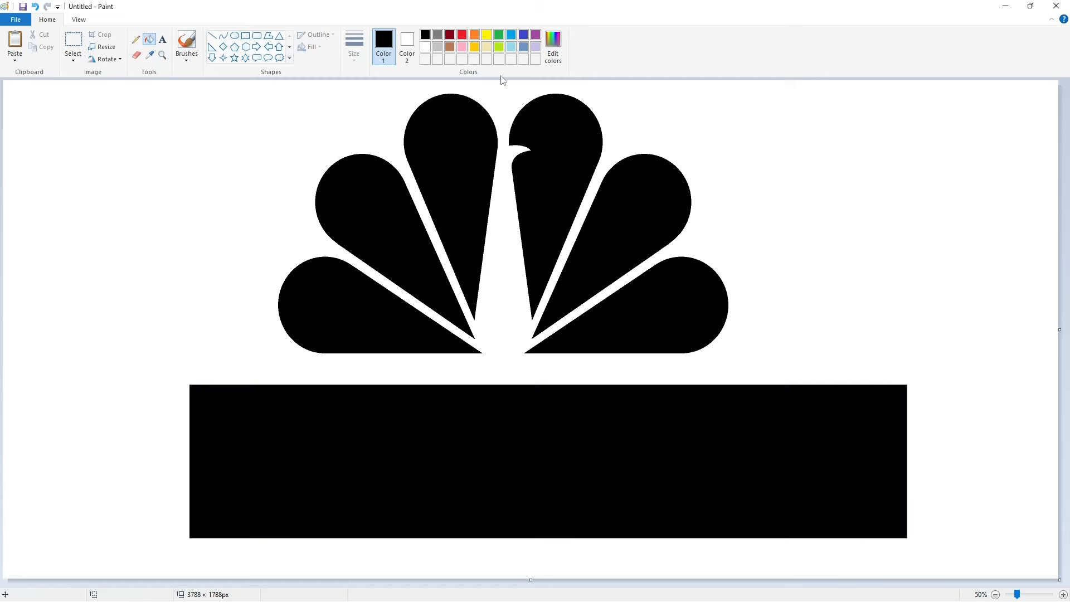
pyautogui.click(536, 47)
pyautogui.click(432, 407)
# Draw the outline of a letter N with straight black lines across the lavender band and fill it black.
pyautogui.click(213, 36)
pyautogui.click(355, 50)
pyautogui.click(368, 102)
pyautogui.click(425, 35)
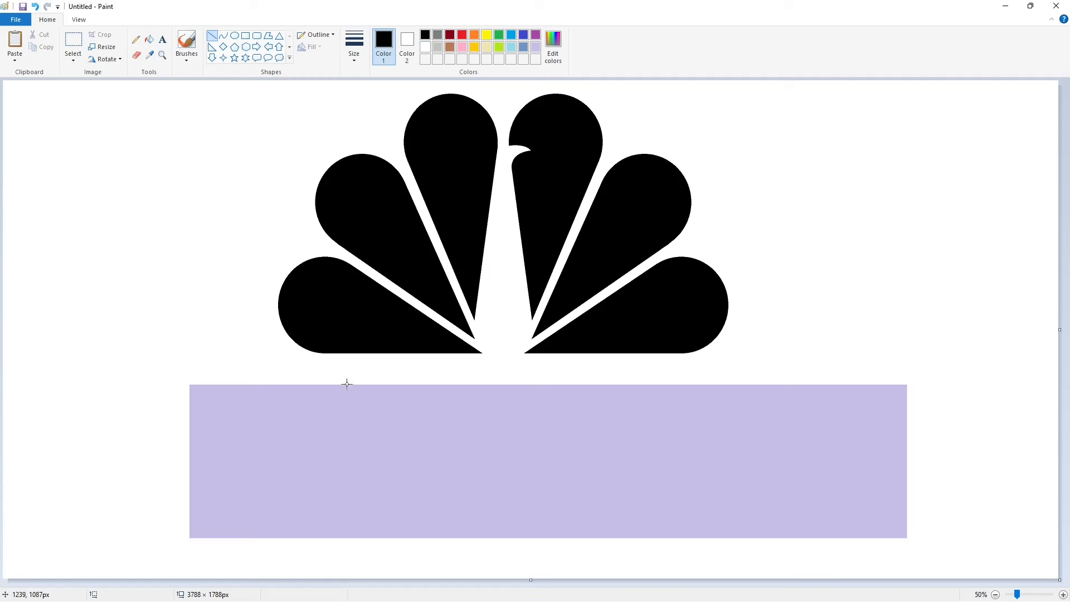
pyautogui.moveTo(316, 378); pyautogui.dragTo(328, 524)
pyautogui.moveTo(315, 378)
pyautogui.mouseDown()
pyautogui.moveTo(413, 473)
pyautogui.moveTo(413, 376)
pyautogui.moveTo(444, 546)
pyautogui.moveTo(348, 452)
pyautogui.moveTo(348, 550)
pyautogui.mouseUp()
pyautogui.click(557, 502)
pyautogui.click(149, 39)
pyautogui.click(417, 481)
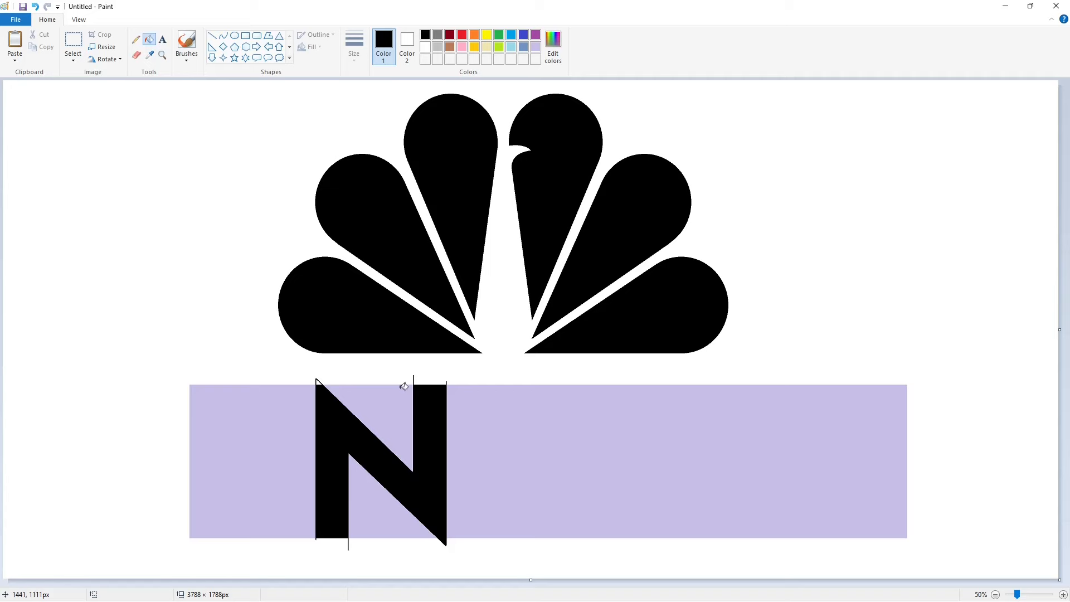
# Cut the N's protruding line ends with horizontal white lines along the band's upper and lower edges.
pyautogui.click(1063, 595)
pyautogui.scroll(-8, 506, 527)
pyautogui.moveTo(435, 583); pyautogui.dragTo(578, 584)
pyautogui.click(212, 36)
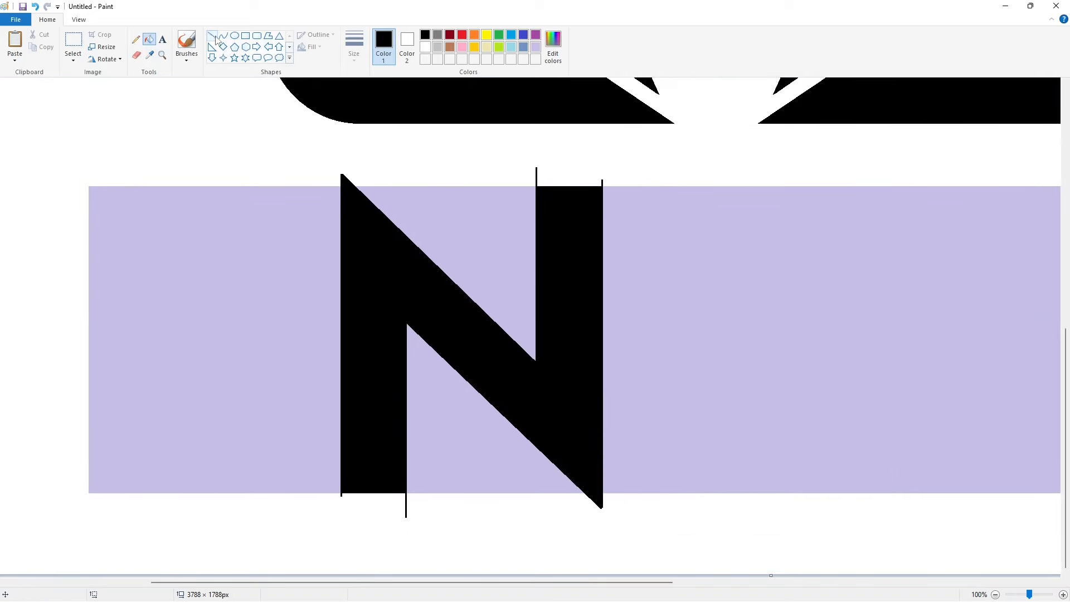
pyautogui.click(354, 47)
pyautogui.click(381, 147)
pyautogui.click(425, 47)
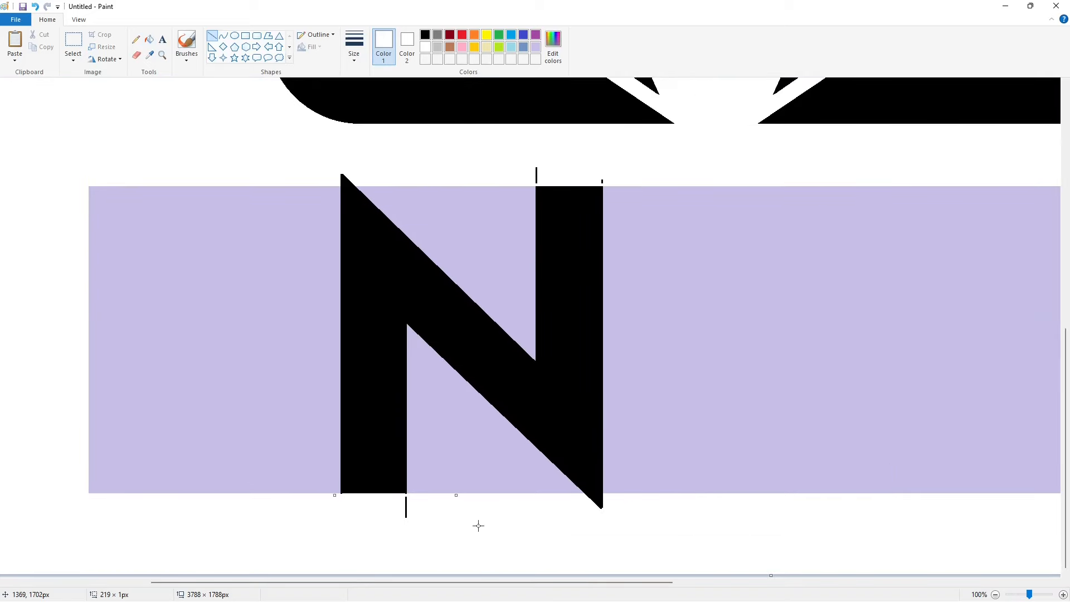
# Fill the lavender areas left of and inside the N with white and erase the stray line stubs.
pyautogui.click(149, 40)
pyautogui.click(278, 279)
pyautogui.click(437, 377)
pyautogui.click(489, 229)
pyautogui.click(536, 176)
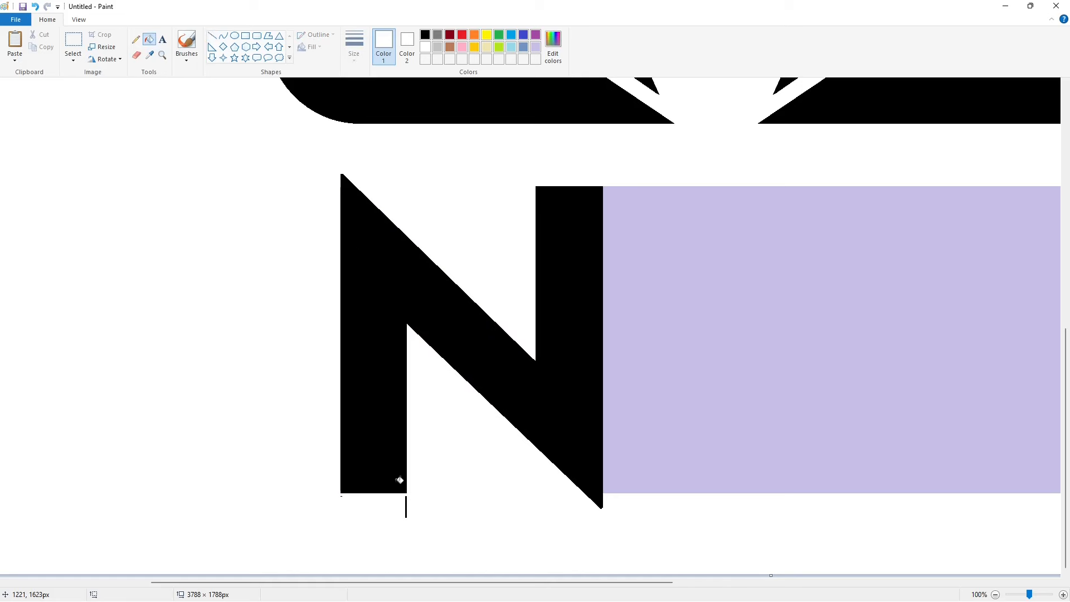
pyautogui.click(212, 37)
pyautogui.click(407, 526)
# Clean up the N's outer vertical edges with two vertical white lines in the thickest line size.
pyautogui.click(357, 56)
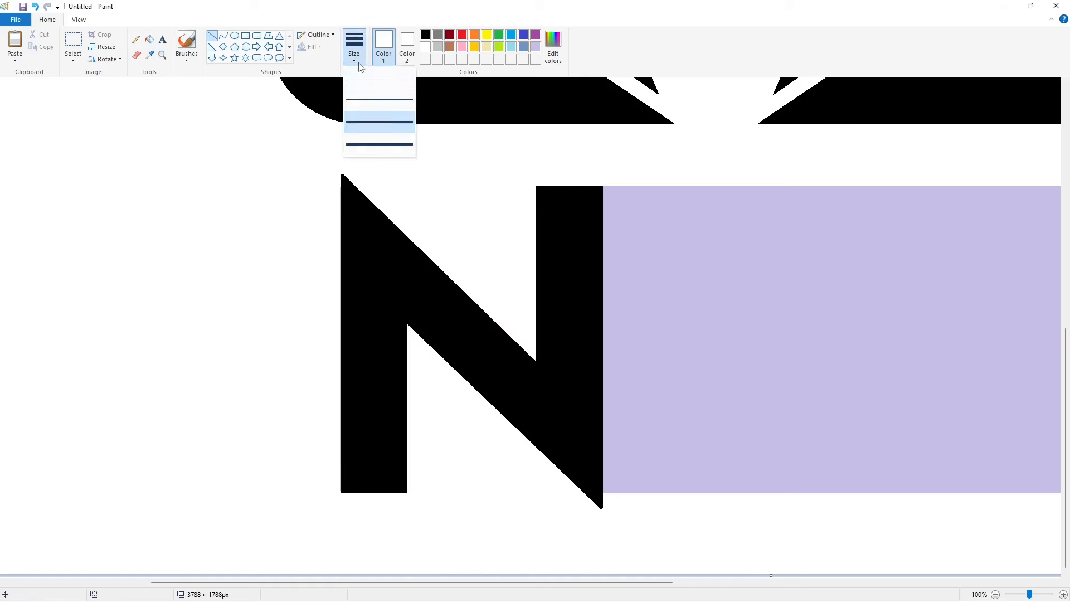
pyautogui.click(363, 144)
pyautogui.moveTo(336, 164); pyautogui.dragTo(337, 521)
pyautogui.click(501, 481)
pyautogui.moveTo(605, 174); pyautogui.dragTo(605, 528)
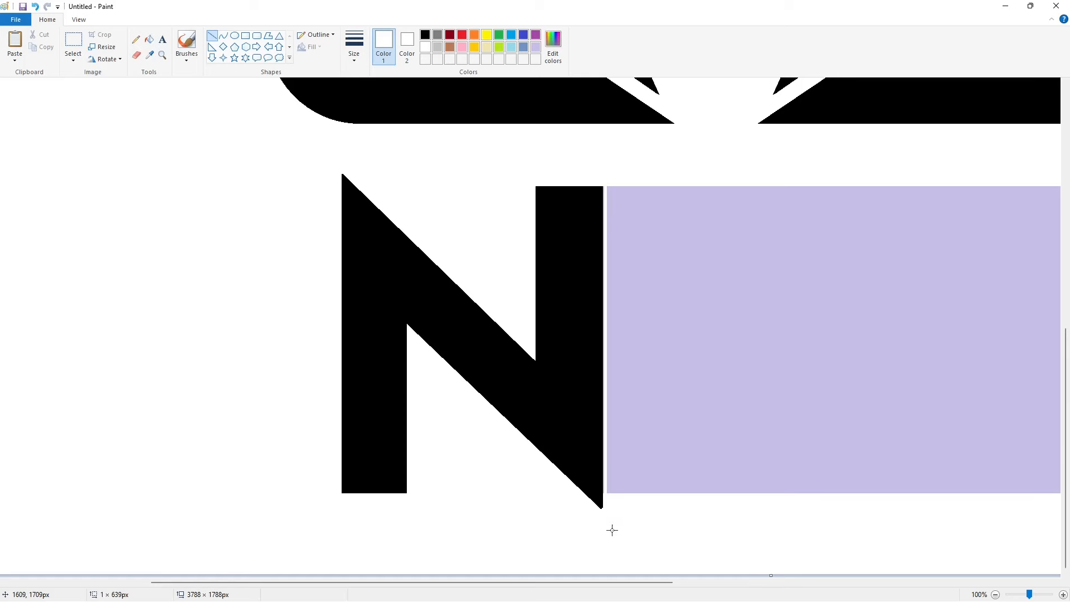
pyautogui.click(662, 510)
pyautogui.scroll(-1, 845, 499)
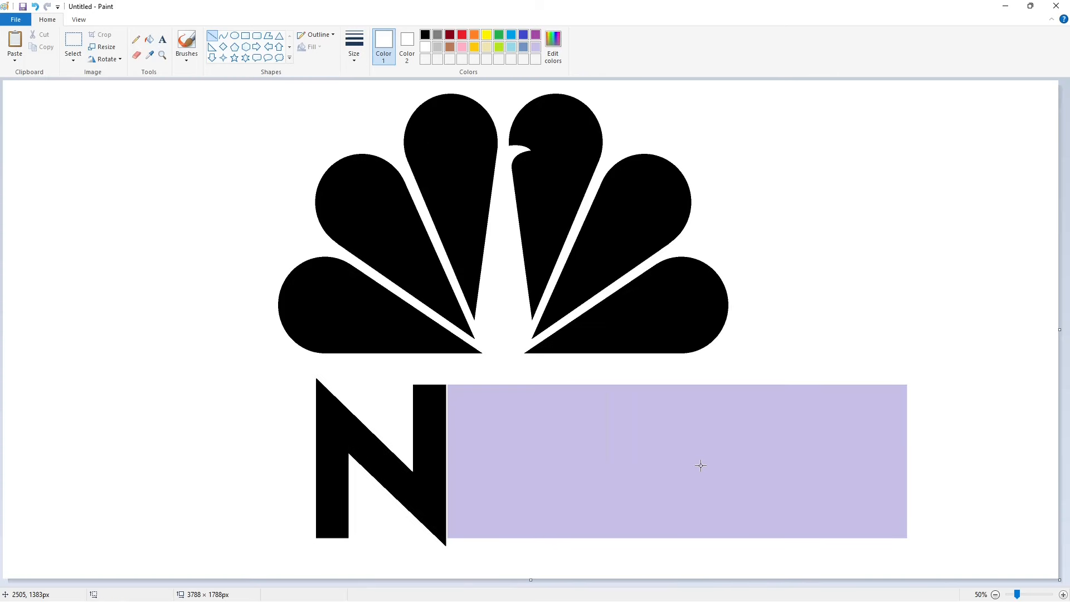
# Draw two parallel vertical black lines through the lavender band beside the N for the stem of the B.
pyautogui.click(425, 34)
pyautogui.moveTo(465, 382); pyautogui.dragTo(466, 551)
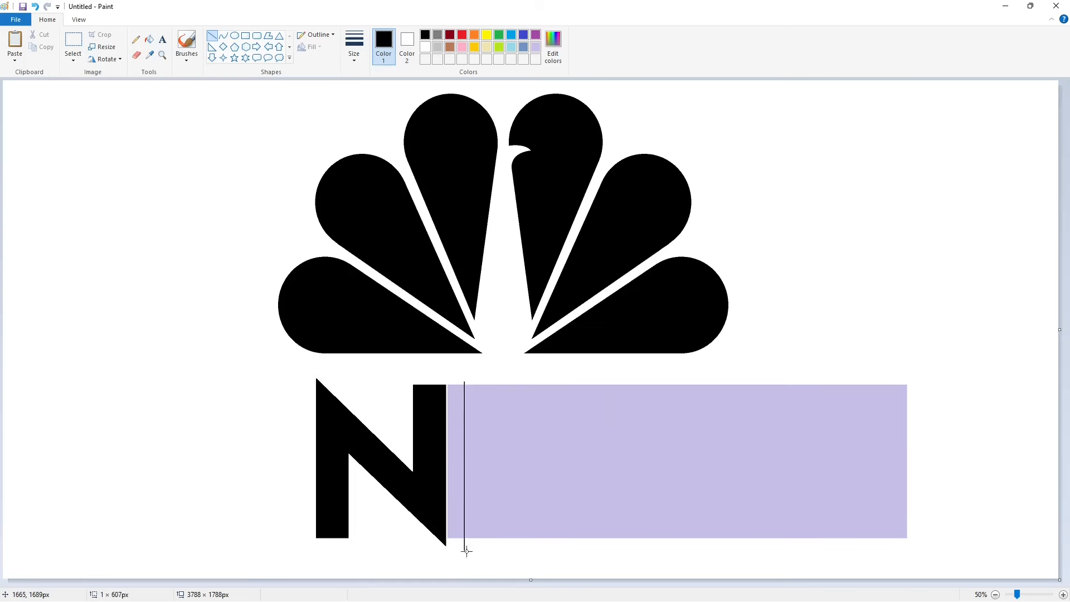
pyautogui.moveTo(494, 384); pyautogui.dragTo(496, 558)
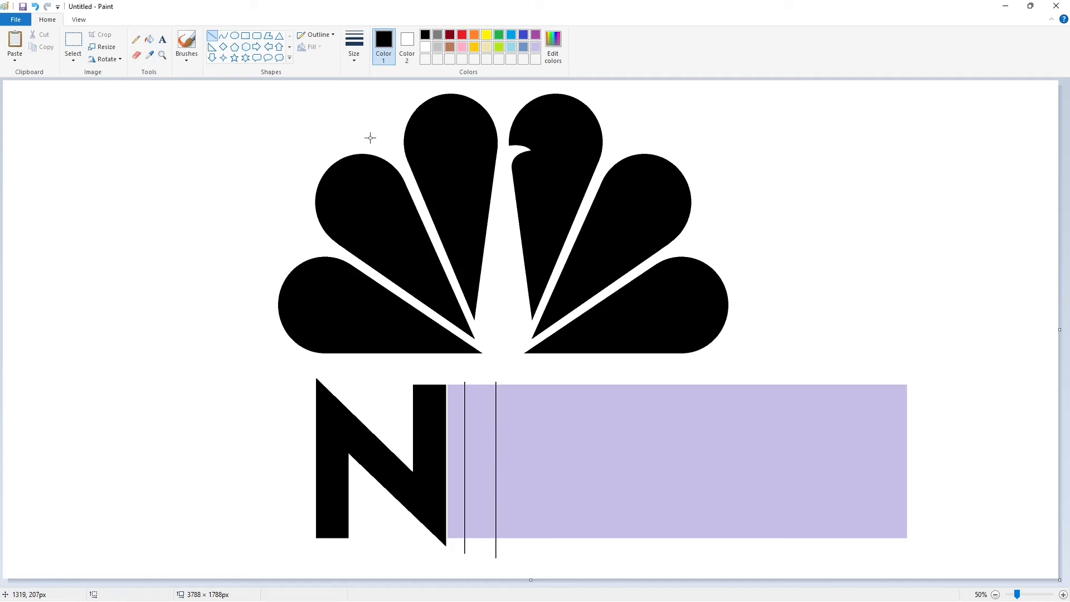
# Draw two stacked, overlapping black circles for the B's outer bowls, about 281 × 277 px above and 331 × 323 px below.
pyautogui.click(235, 36)
pyautogui.moveTo(492, 384); pyautogui.dragTo(570, 461)
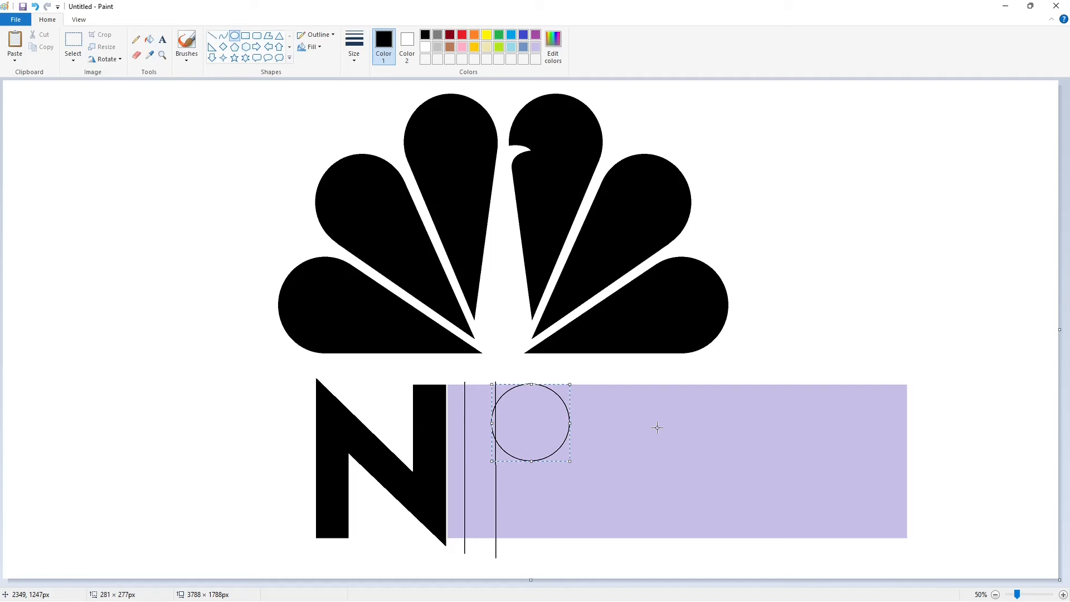
pyautogui.moveTo(485, 458); pyautogui.dragTo(567, 539)
pyautogui.moveTo(526, 458); pyautogui.dragTo(536, 449)
pyautogui.moveTo(567, 494); pyautogui.dragTo(577, 497)
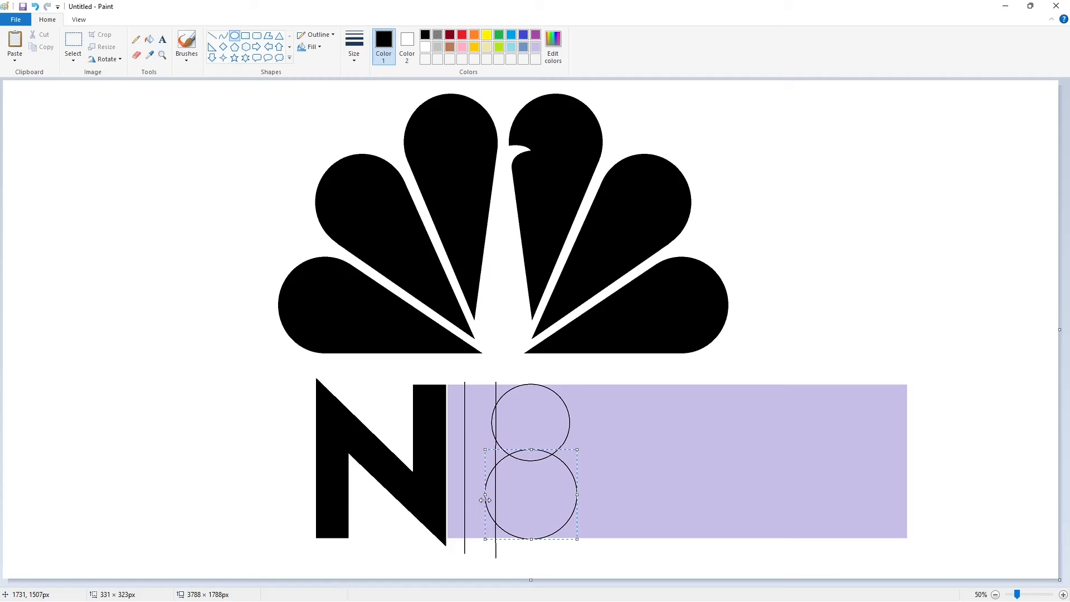
pyautogui.click(657, 530)
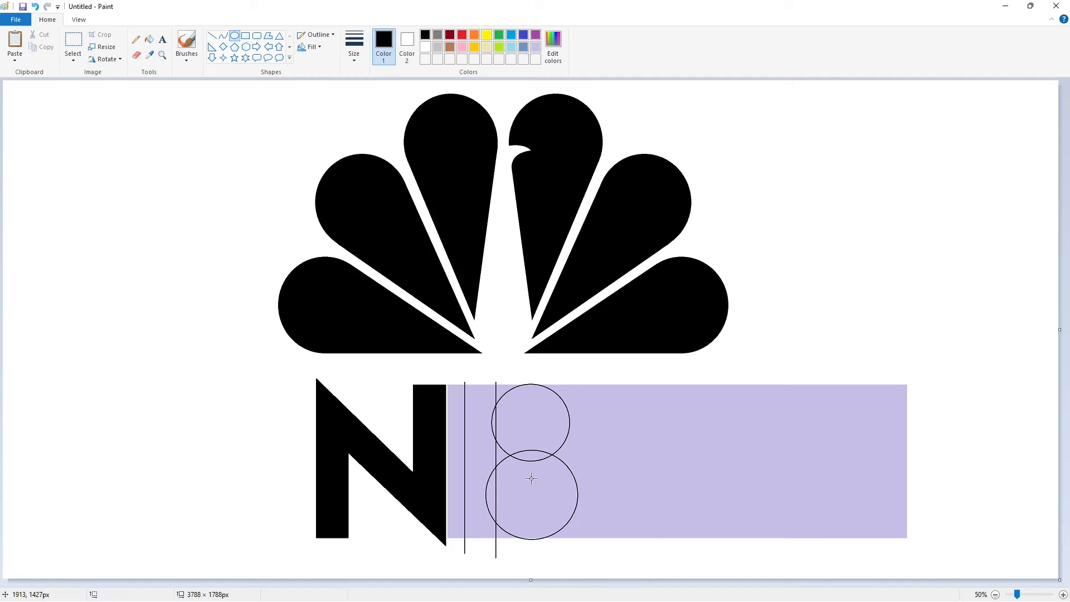
# Draw a smaller circle inside each of the B's bowls for its counters, the upper one about 119 × 121 px.
pyautogui.moveTo(508, 410)
pyautogui.mouseDown()
pyautogui.moveTo(541, 446)
pyautogui.moveTo(535, 439)
pyautogui.mouseUp()
pyautogui.moveTo(508, 429); pyautogui.dragTo(504, 433)
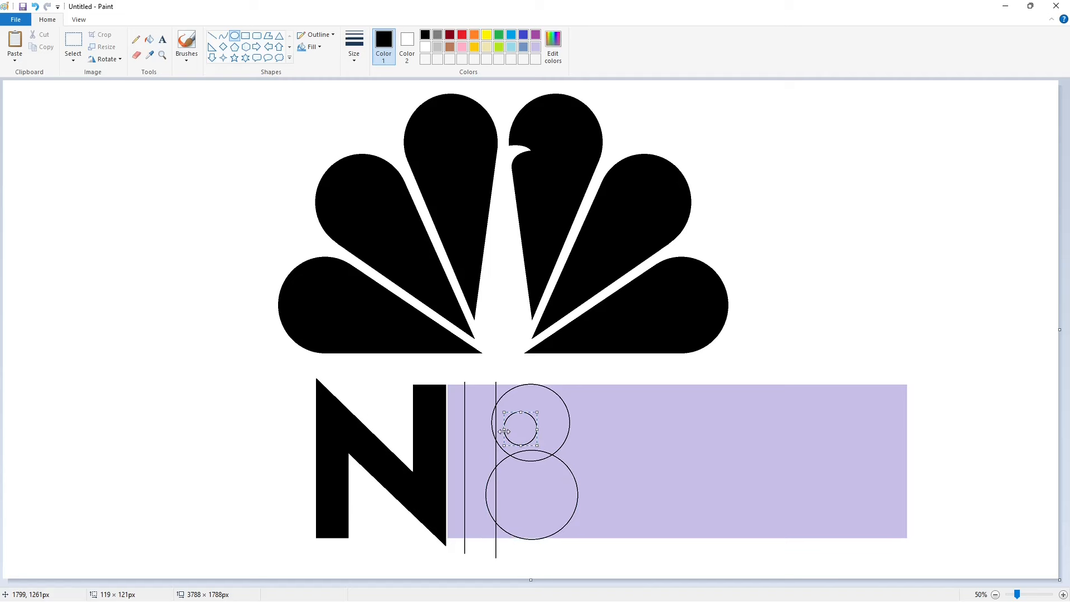
pyautogui.click(620, 444)
pyautogui.moveTo(503, 473); pyautogui.dragTo(542, 513)
pyautogui.click(690, 506)
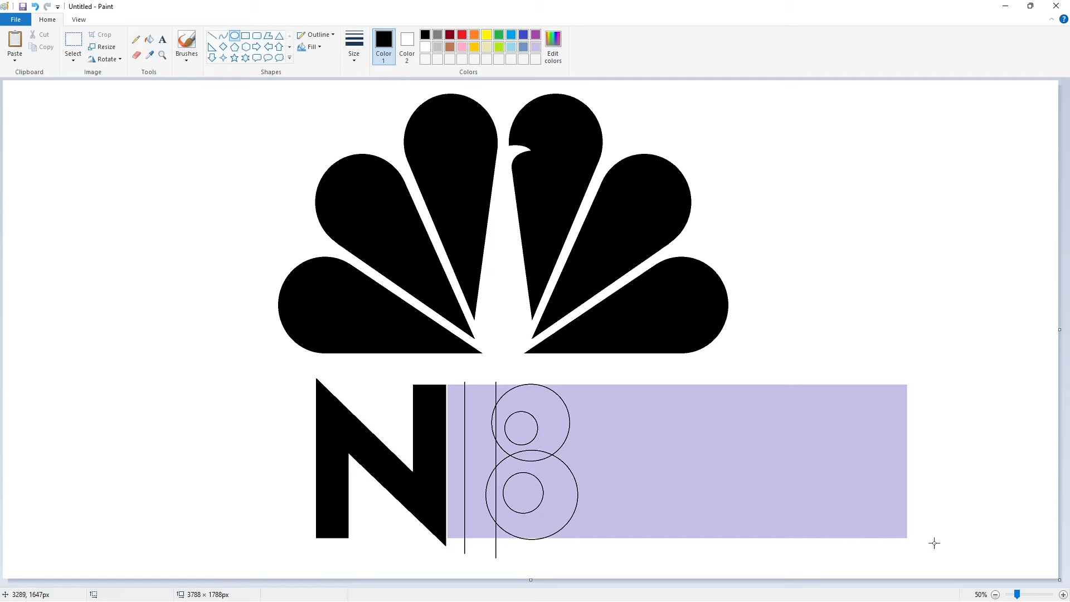
# Draw horizontal black lines from the upper and lower edges of both inner circles leftward across the B's stem.
pyautogui.click(1064, 595)
pyautogui.moveTo(495, 584); pyautogui.dragTo(737, 583)
pyautogui.scroll(-2, 445, 247)
pyautogui.click(212, 35)
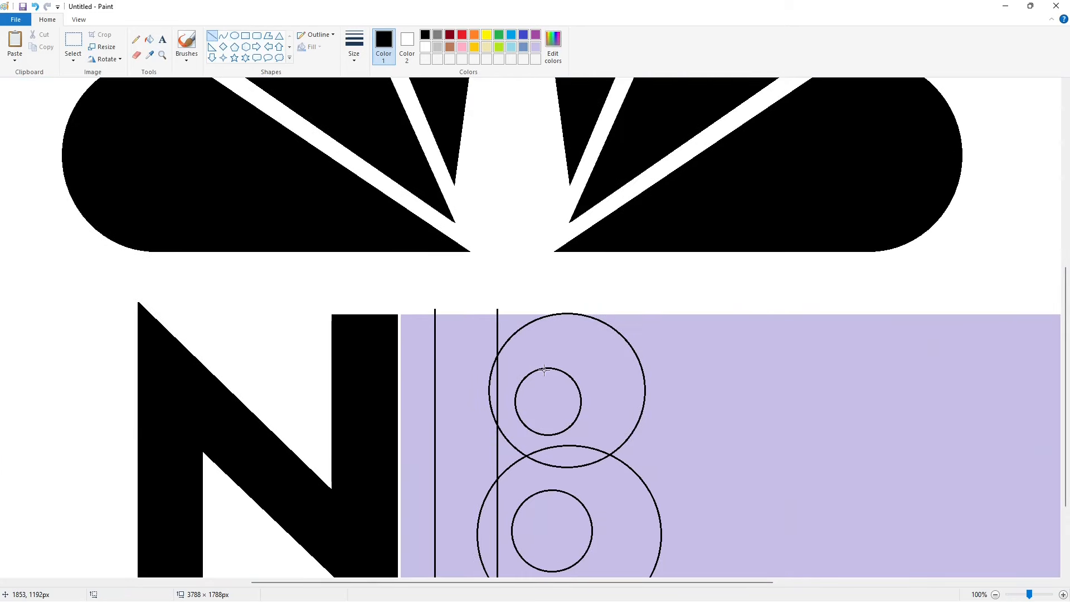
pyautogui.moveTo(461, 368); pyautogui.dragTo(547, 368)
pyautogui.moveTo(550, 434); pyautogui.dragTo(454, 435)
pyautogui.scroll(-2, 676, 403)
pyautogui.moveTo(553, 366); pyautogui.dragTo(444, 365)
pyautogui.moveTo(552, 447); pyautogui.dragTo(469, 447)
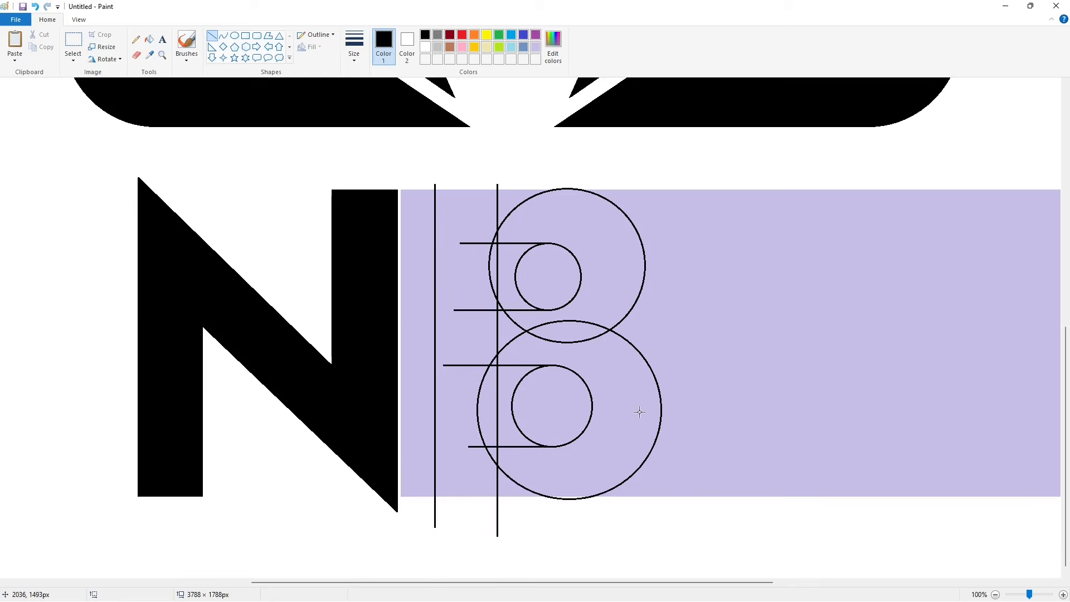
# Remove the inner circles' left arcs with lavender so each B counter becomes an open D-shaped area.
pyautogui.click(537, 47)
pyautogui.moveTo(526, 308); pyautogui.dragTo(546, 308)
pyautogui.moveTo(528, 369); pyautogui.dragTo(544, 369)
pyautogui.click(558, 415)
pyautogui.click(658, 365)
pyautogui.click(149, 39)
pyautogui.click(516, 277)
pyautogui.click(513, 413)
# Fill the B's stem, both bowls and the small gaps between its outlines with black, leaving the two counters lavender.
pyautogui.click(425, 34)
pyautogui.click(585, 256)
pyautogui.click(457, 259)
pyautogui.click(511, 203)
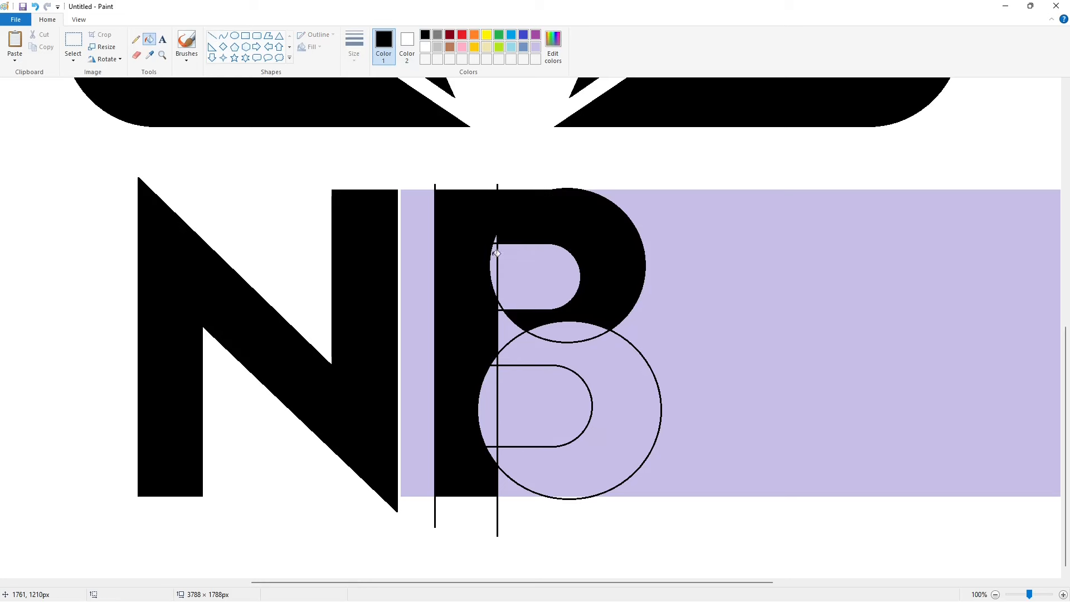
pyautogui.click(493, 270)
pyautogui.click(612, 376)
pyautogui.click(568, 333)
pyautogui.click(509, 333)
pyautogui.click(487, 406)
pyautogui.click(509, 486)
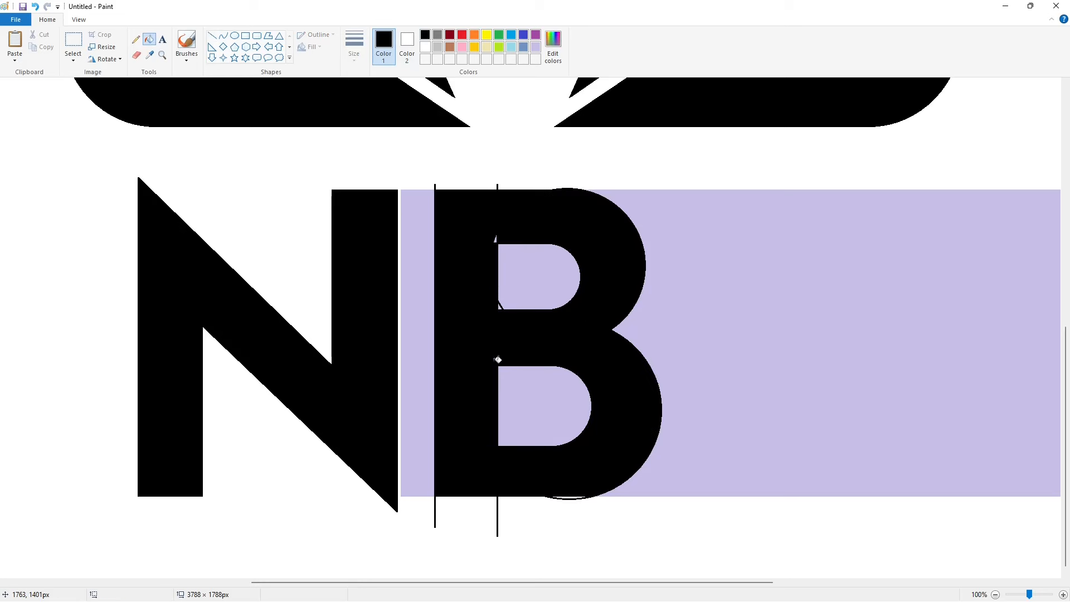
# Clean the stray black marks out of the B's upper counter with lavender.
pyautogui.click(536, 47)
pyautogui.click(212, 35)
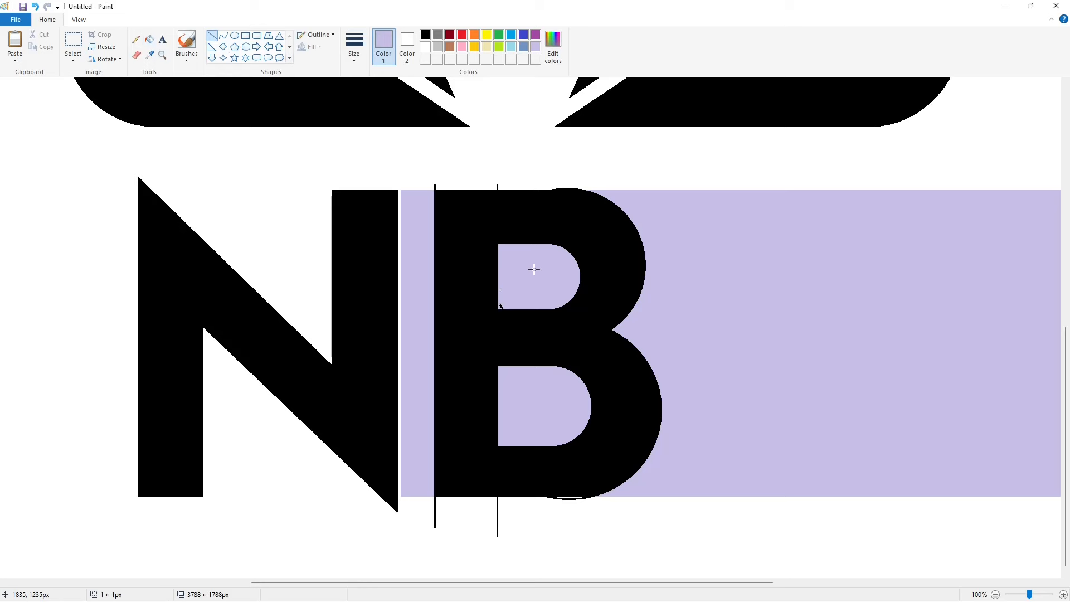
pyautogui.click(149, 39)
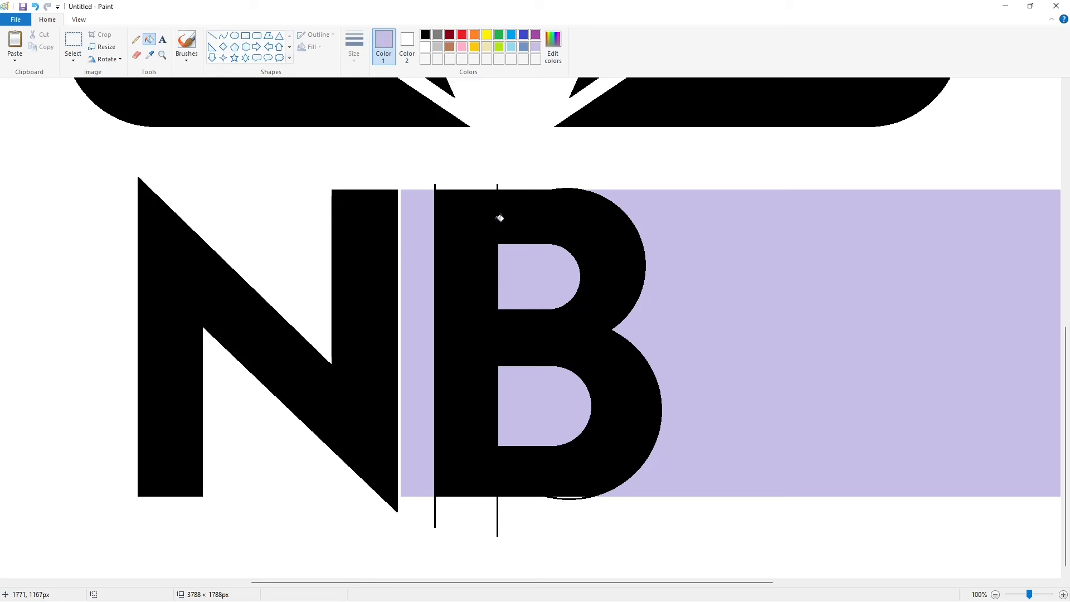
# Trim the B with horizontal white lines along the band's upper and lower edges, cutting off the protruding curves and stem lines.
pyautogui.click(425, 47)
pyautogui.click(212, 35)
pyautogui.click(354, 45)
pyautogui.click(380, 88)
pyautogui.moveTo(422, 187); pyautogui.dragTo(613, 187)
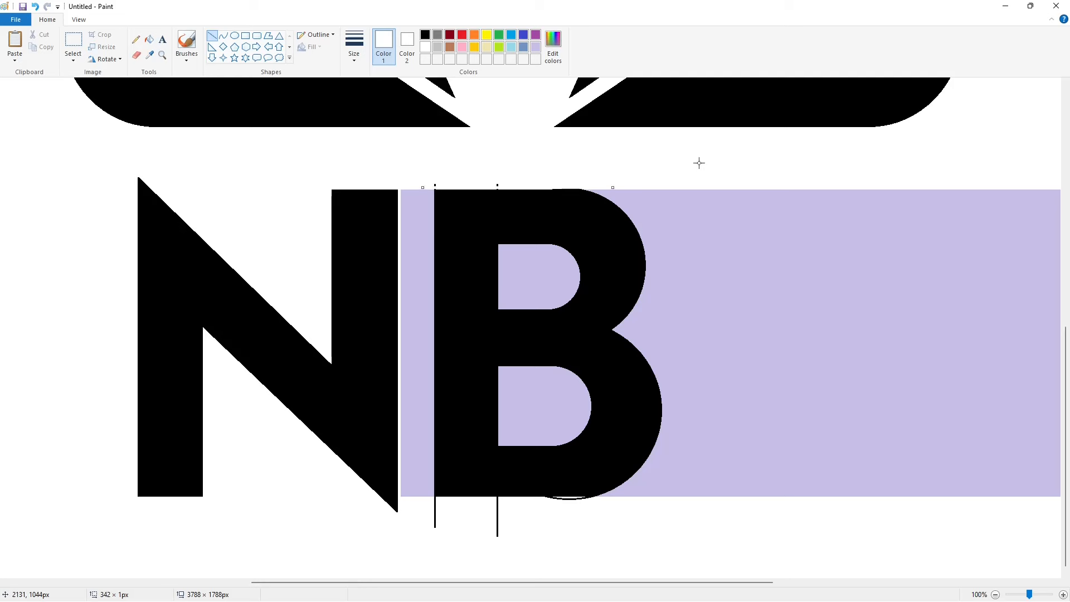
pyautogui.click(699, 163)
pyautogui.moveTo(431, 498); pyautogui.dragTo(624, 498)
pyautogui.click(680, 534)
# Fill the gap between N and B and the B's two counters with white, and erase the leftover stem line stubs.
pyautogui.click(148, 39)
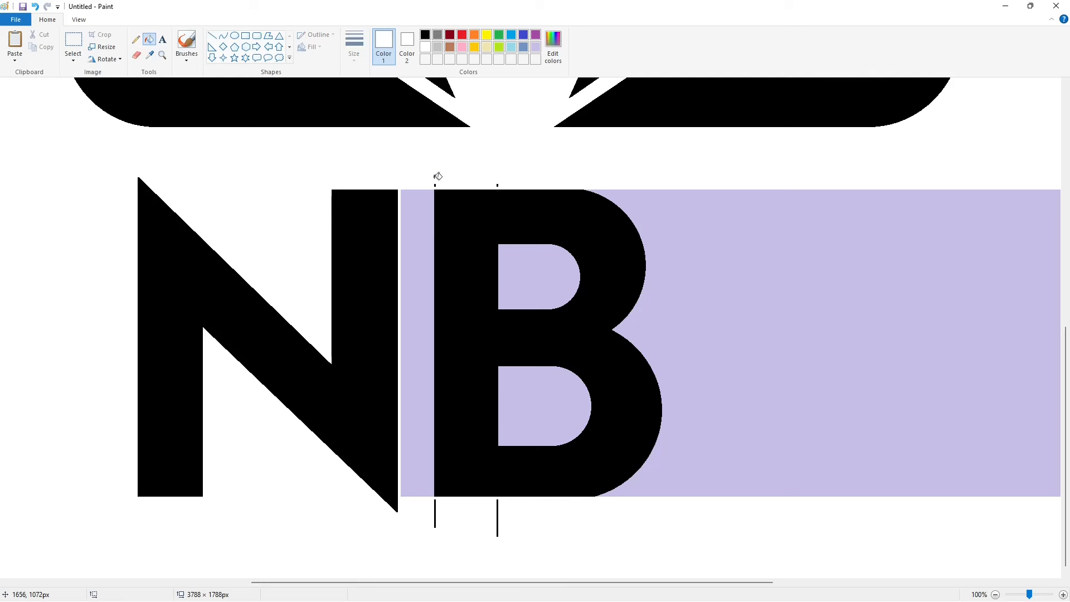
pyautogui.click(417, 251)
pyautogui.click(535, 285)
pyautogui.click(544, 406)
pyautogui.click(497, 518)
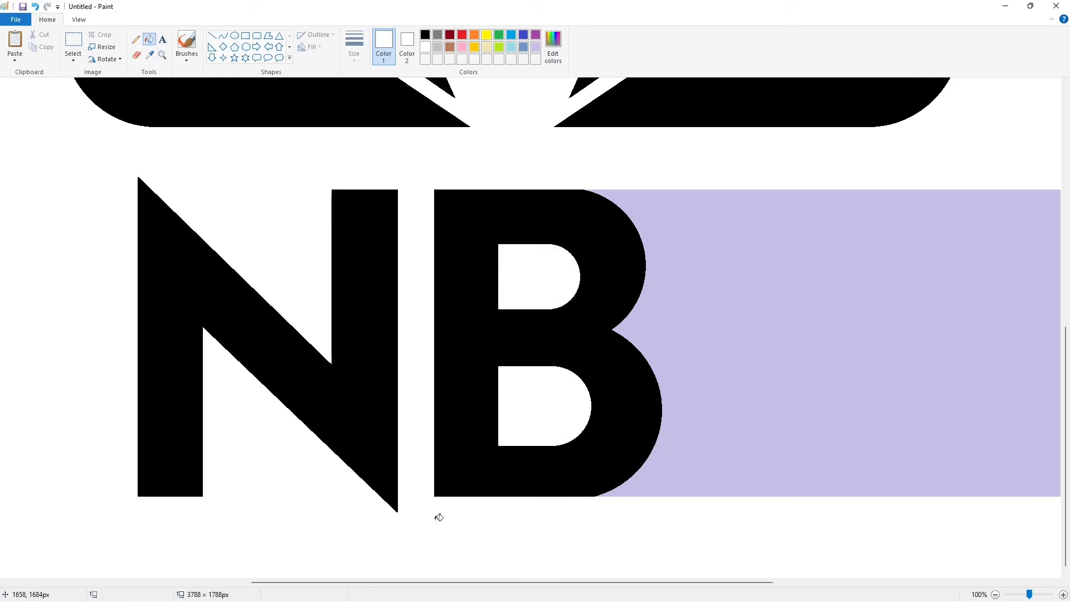
# Draw a large black circle right of the B, slightly taller than the lavender band, and widen it for the C's outer edge.
pyautogui.scroll(-1, 808, 497)
pyautogui.click(234, 35)
pyautogui.click(424, 35)
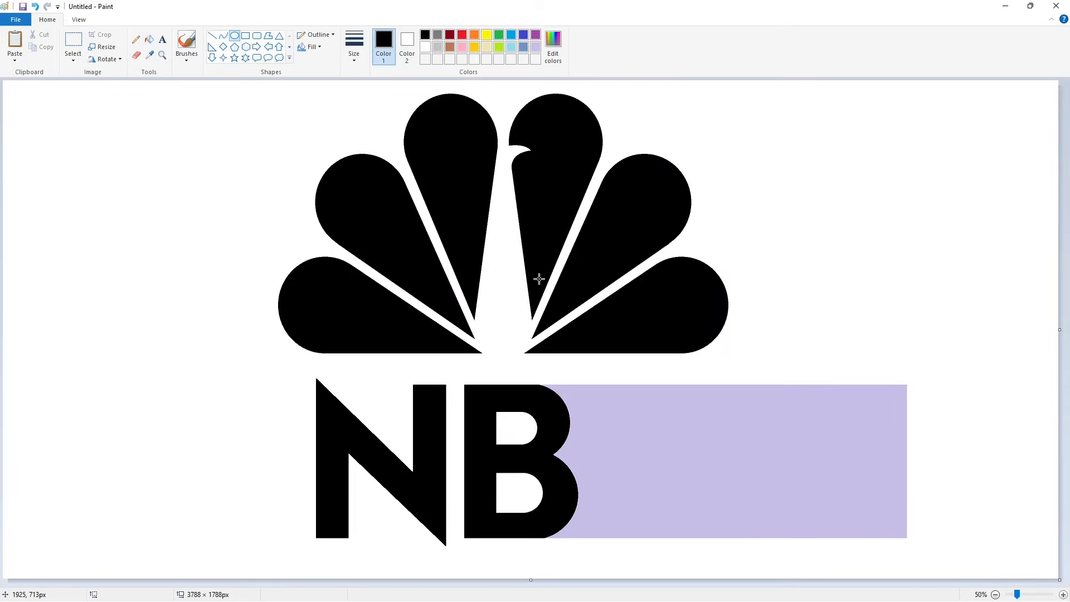
pyautogui.click(354, 50)
pyautogui.click(378, 111)
pyautogui.moveTo(596, 382); pyautogui.dragTo(736, 544)
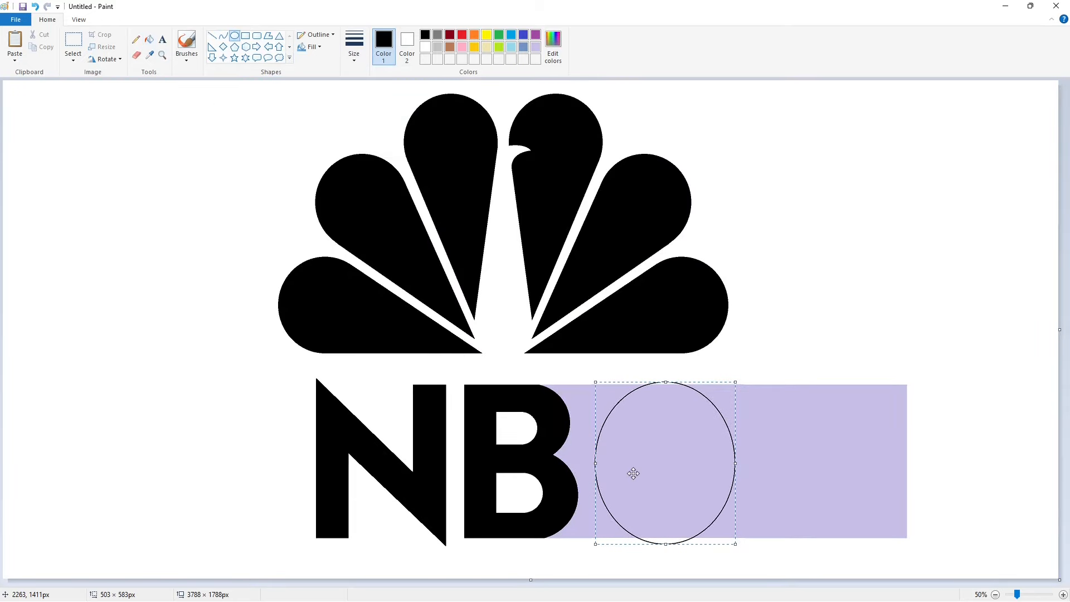
pyautogui.moveTo(634, 473); pyautogui.dragTo(623, 474)
pyautogui.moveTo(724, 462); pyautogui.dragTo(751, 461)
pyautogui.click(845, 471)
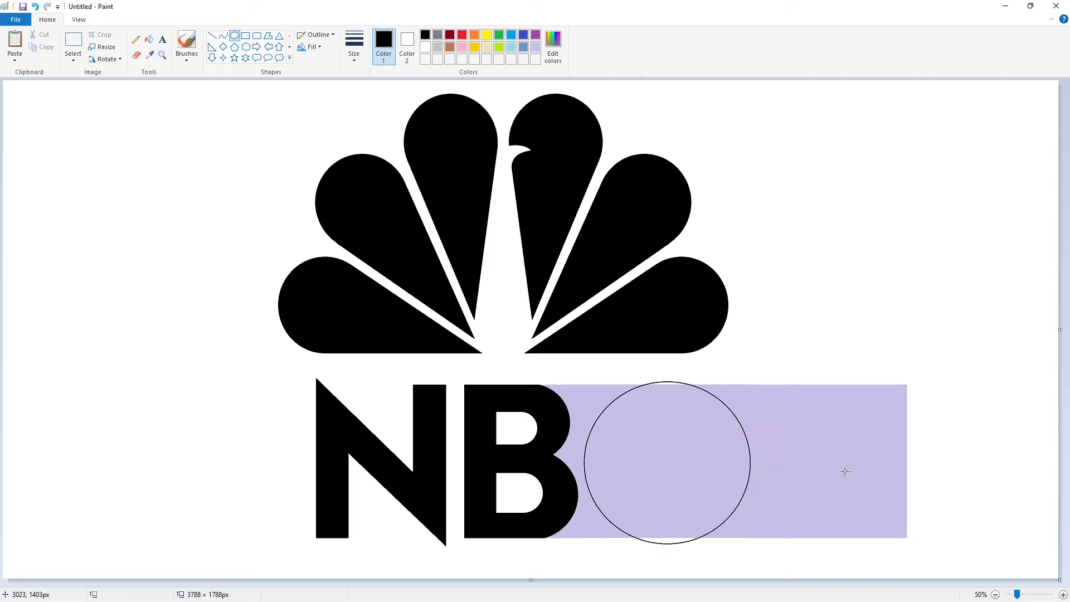
# Draw a smaller circle of about 381 × 391 px inside the large circle for the C's inner edge.
pyautogui.moveTo(624, 421); pyautogui.dragTo(722, 517)
pyautogui.moveTo(679, 487)
pyautogui.mouseDown()
pyautogui.moveTo(672, 476)
pyautogui.moveTo(672, 518)
pyautogui.mouseUp()
pyautogui.moveTo(716, 461); pyautogui.dragTo(723, 461)
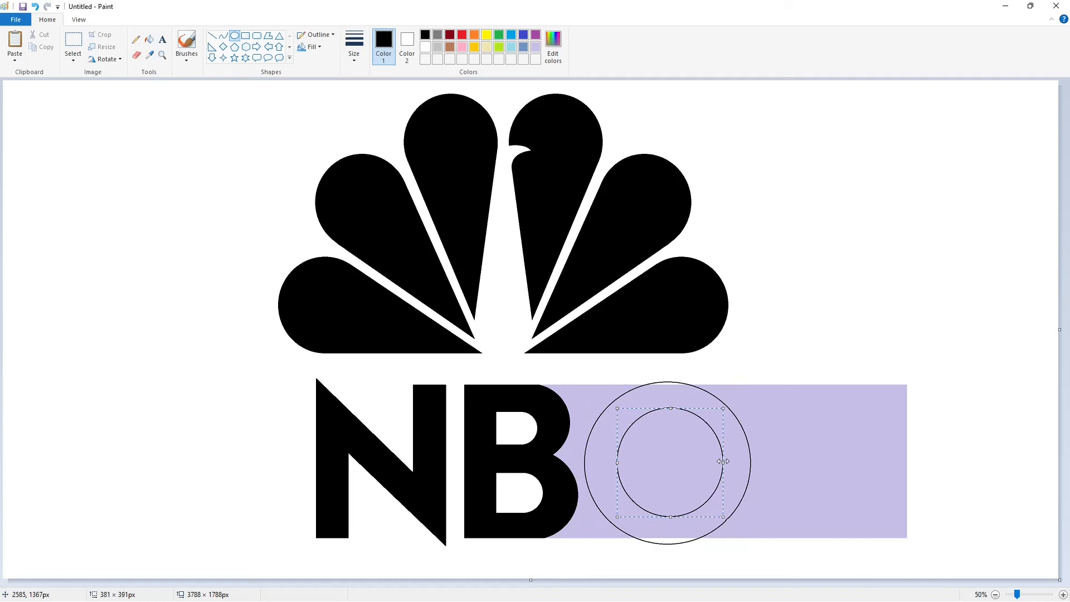
pyautogui.click(793, 481)
# Fill the ring between the two circles with white, refill it with black, and recolour it purple.
pyautogui.click(149, 40)
pyautogui.click(688, 399)
pyautogui.hotkey('ctrl', 'z')
pyautogui.click(426, 47)
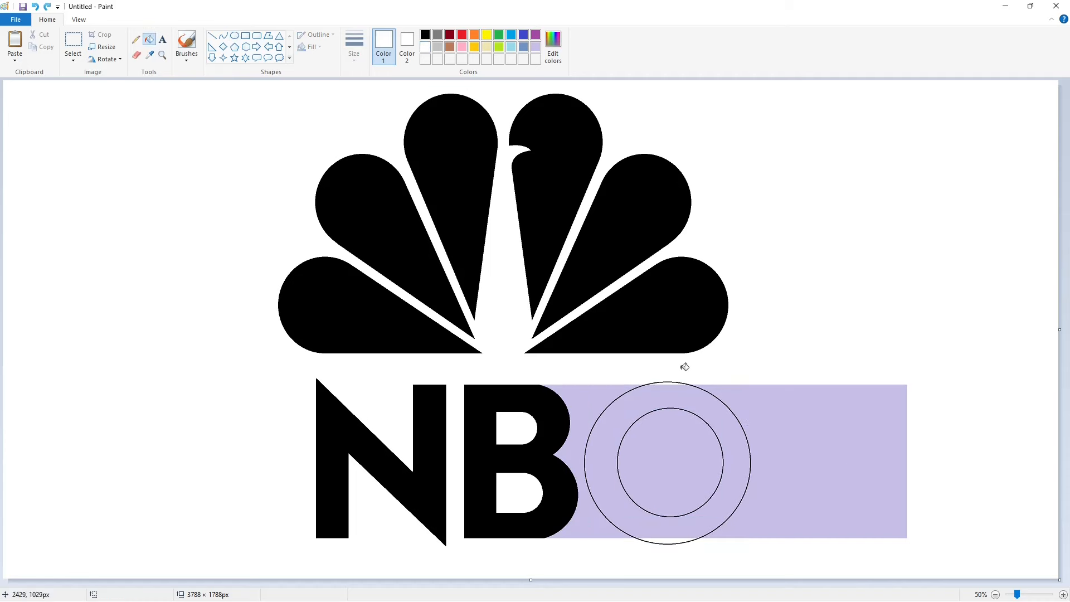
pyautogui.click(681, 394)
pyautogui.click(425, 34)
pyautogui.click(671, 393)
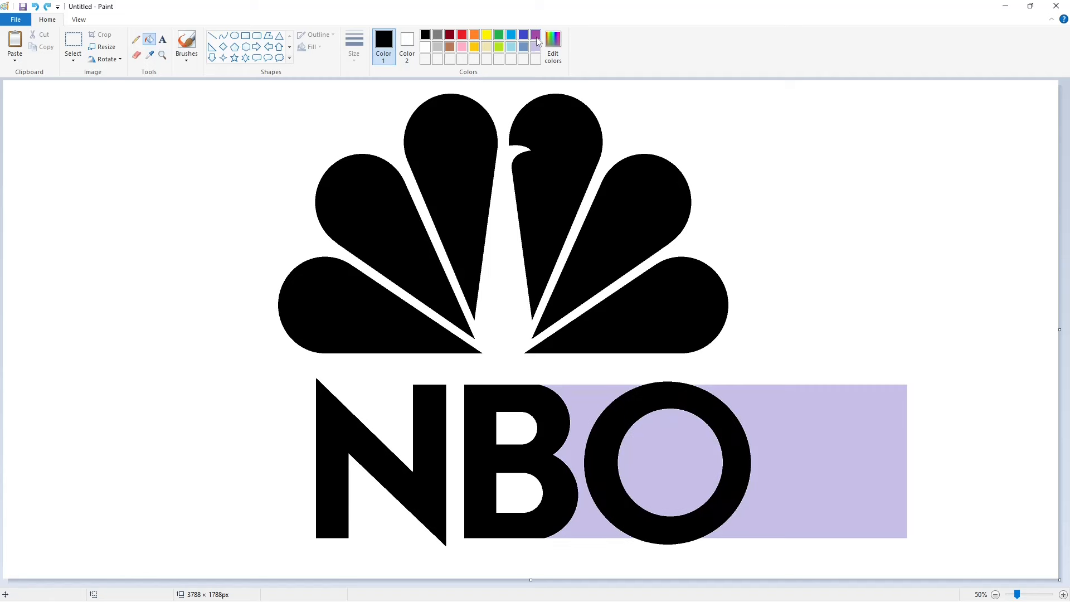
pyautogui.click(536, 35)
pyautogui.click(671, 393)
# Cut through the right part of the purple ring with a vertical white line to open the C.
pyautogui.click(211, 35)
pyautogui.click(426, 47)
pyautogui.moveTo(703, 385); pyautogui.dragTo(700, 540)
pyautogui.click(149, 39)
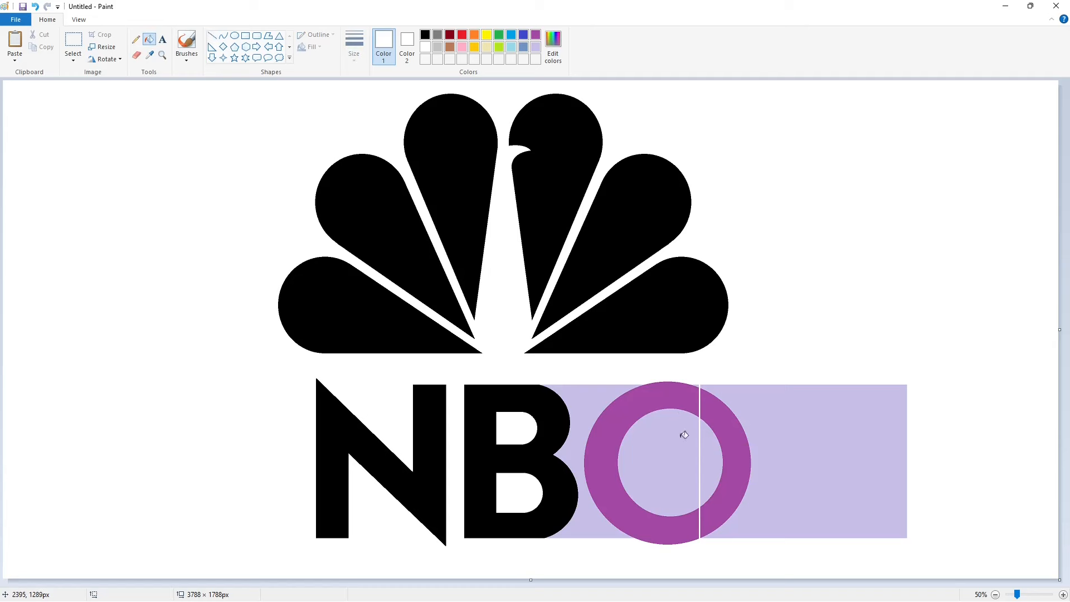
# Fill the C's interior, the cut-off ring section and the remaining lavender areas around the C with white.
pyautogui.click(683, 436)
pyautogui.click(711, 446)
pyautogui.click(737, 449)
pyautogui.click(781, 440)
pyautogui.click(587, 406)
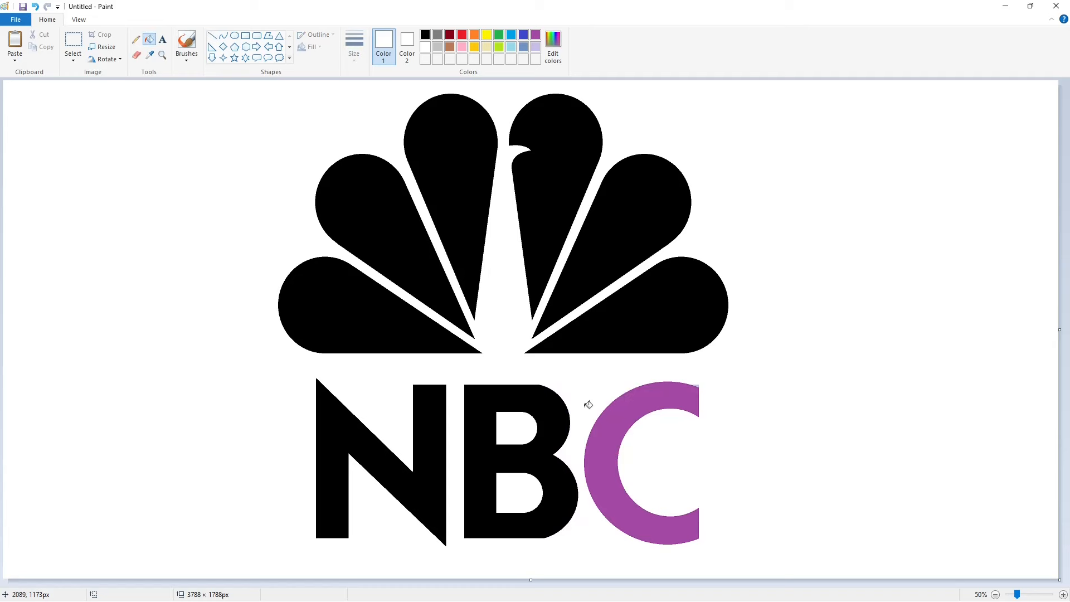
# Recolour the purple C solid black.
pyautogui.click(407, 46)
pyautogui.click(426, 35)
pyautogui.click(426, 47)
pyautogui.click(383, 47)
pyautogui.click(425, 34)
pyautogui.click(642, 402)
pyautogui.click(1063, 595)
pyautogui.moveTo(836, 582); pyautogui.dragTo(903, 579)
pyautogui.click(426, 47)
pyautogui.scroll(-5, 896, 489)
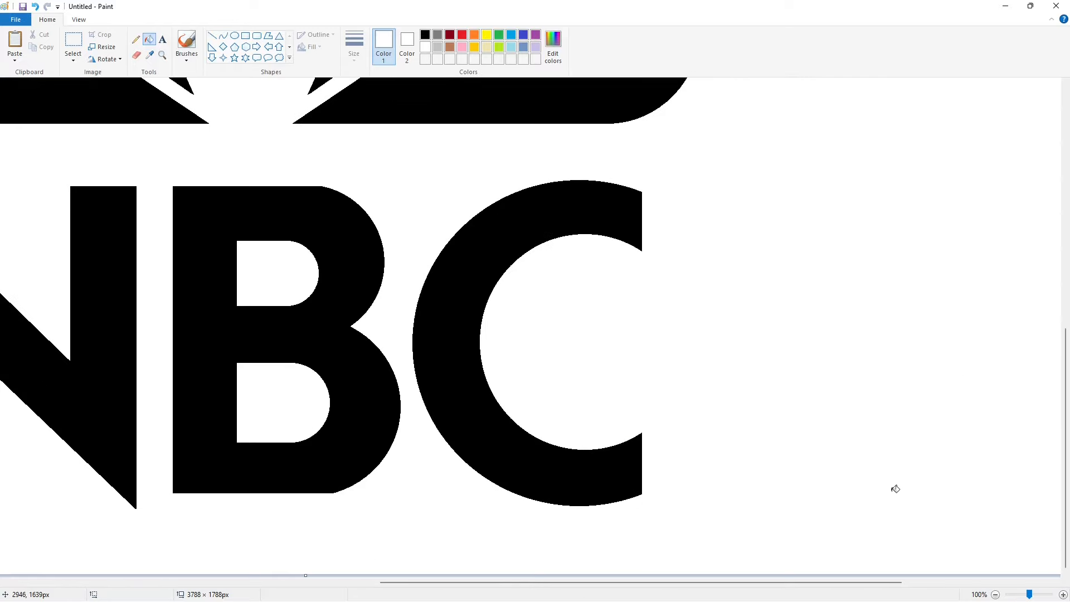
pyautogui.scroll(-1, 746, 423)
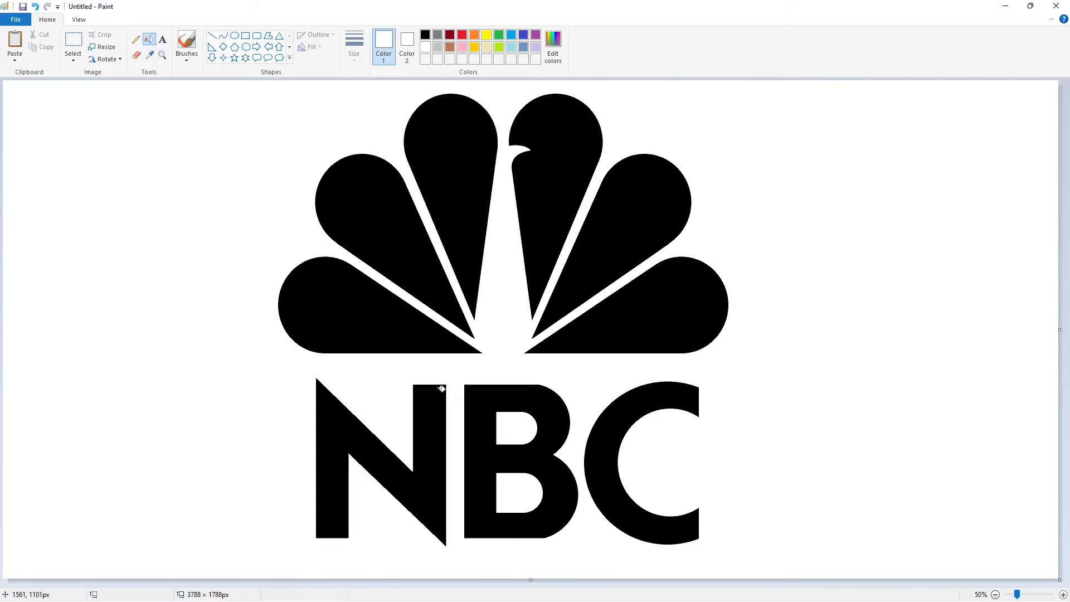
# Mix a custom crimson-pink colour from the palette's red and add it to the custom swatches.
pyautogui.click(463, 34)
pyautogui.click(553, 47)
pyautogui.click(632, 263)
pyautogui.click(432, 381)
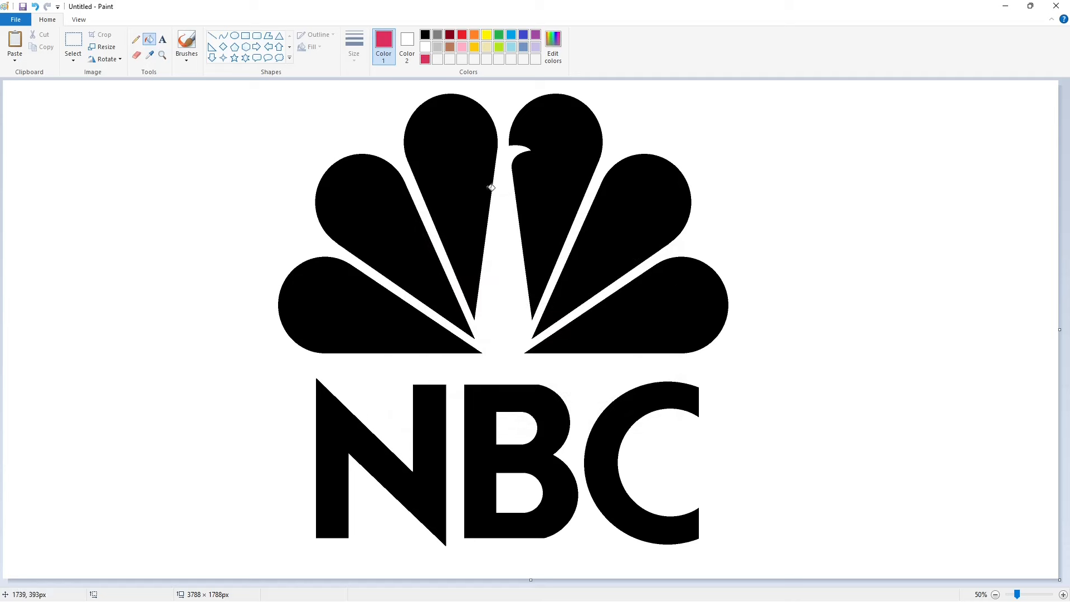
# Mix a custom violet colour from the palette's indigo and add it to the custom swatches.
pyautogui.click(524, 35)
pyautogui.click(553, 48)
pyautogui.moveTo(606, 271); pyautogui.dragTo(610, 288)
pyautogui.click(444, 380)
pyautogui.click(512, 35)
pyautogui.click(553, 48)
pyautogui.click(648, 288)
pyautogui.moveTo(598, 235); pyautogui.dragTo(597, 236)
pyautogui.click(467, 381)
# Mix a custom blue with red 5, green 140 and blue 250 and add it to the custom swatches.
pyautogui.click(553, 48)
pyautogui.click(595, 233)
pyautogui.click(652, 281)
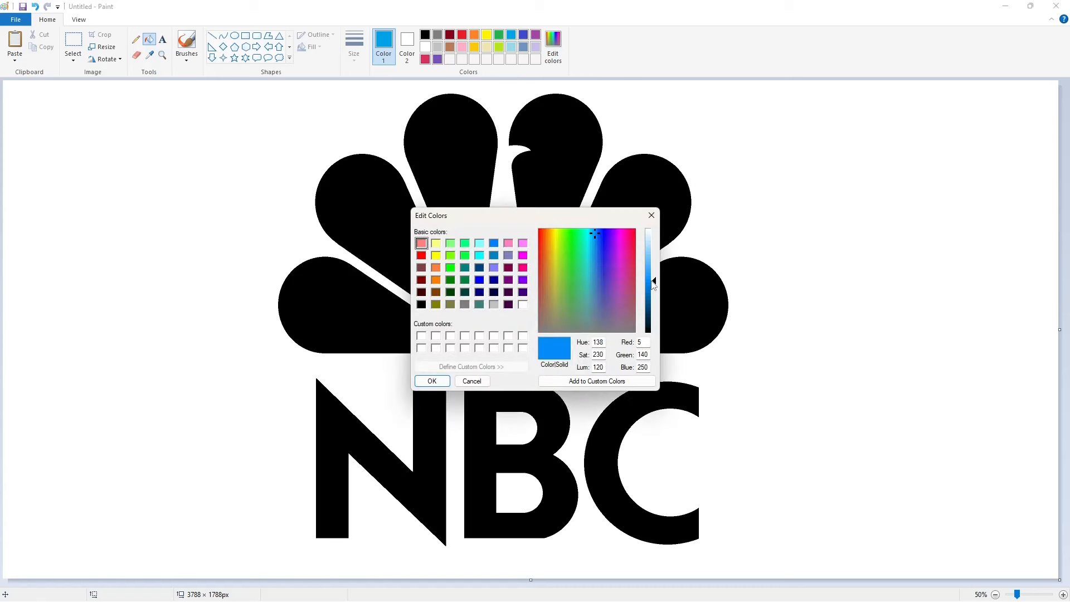
pyautogui.click(446, 384)
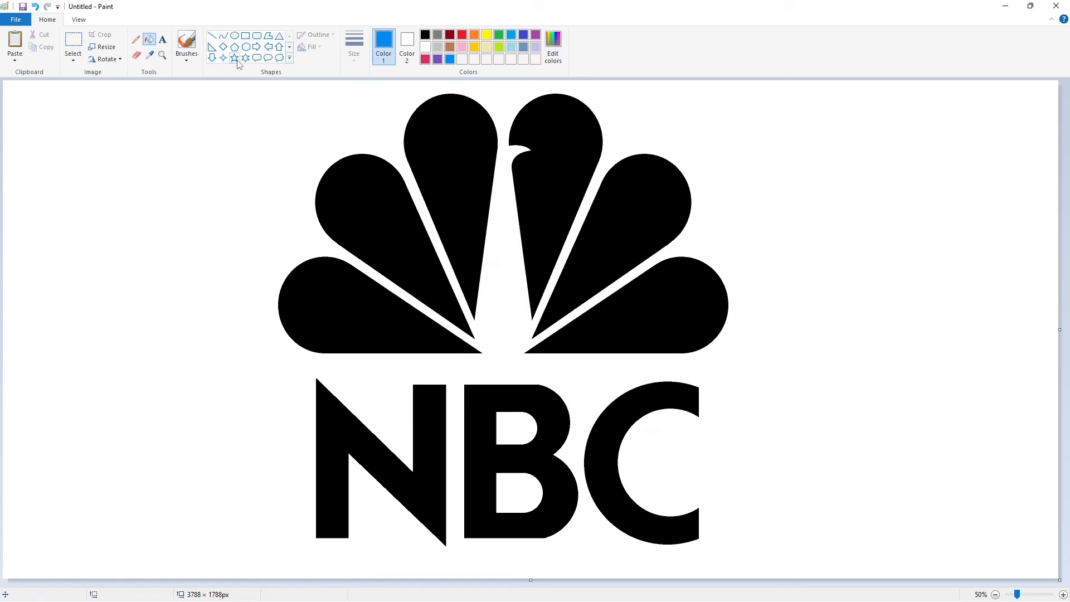
# Fill the three left feathers, from lowest to highest, with gold, orange and the custom crimson-pink.
pyautogui.click(474, 47)
pyautogui.click(363, 329)
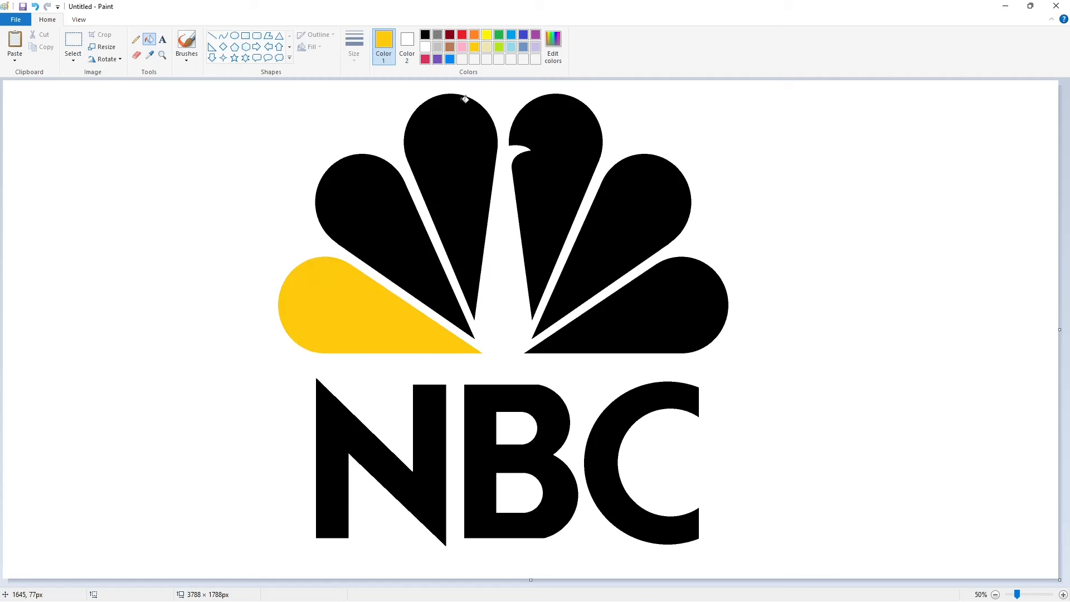
pyautogui.click(474, 34)
pyautogui.click(379, 209)
pyautogui.click(426, 59)
pyautogui.click(474, 161)
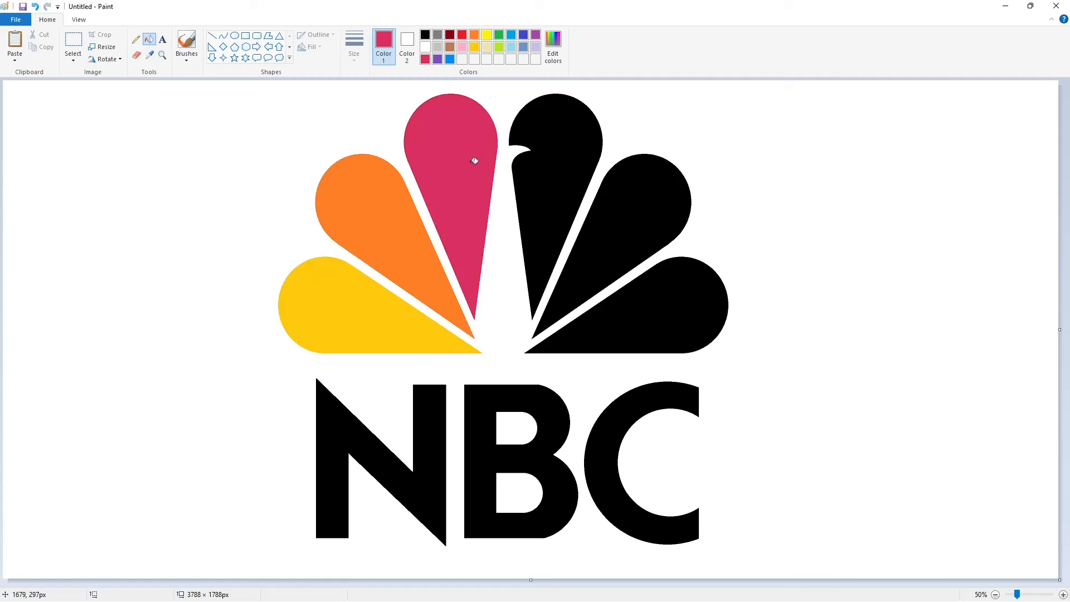
# Fill the three right feathers, from highest to lowest, with the custom violet, the custom blue and green.
pyautogui.click(532, 120)
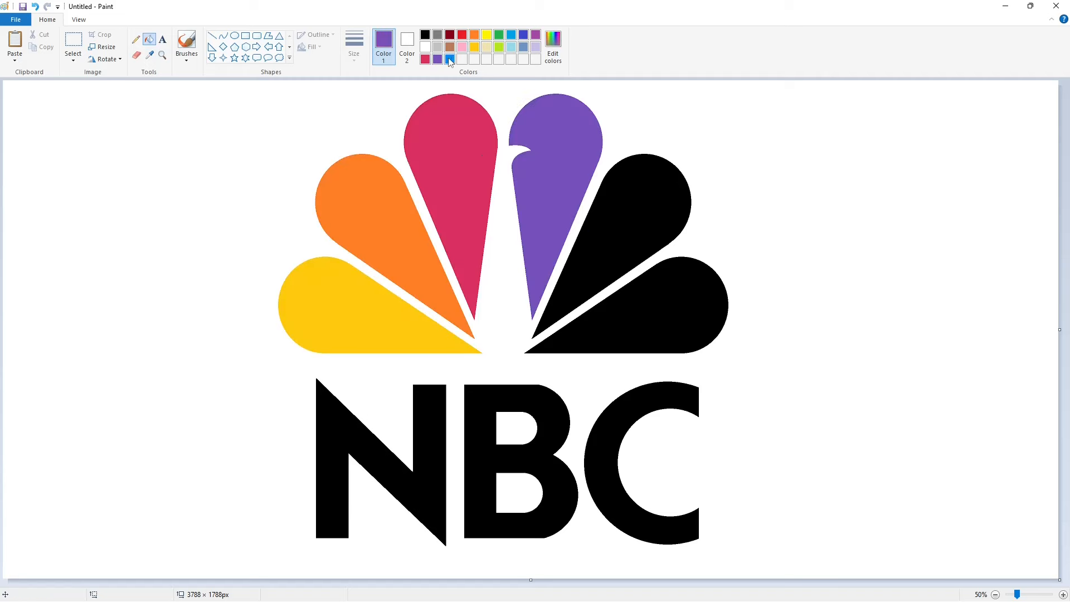
pyautogui.click(450, 60)
pyautogui.click(641, 192)
pyautogui.click(499, 35)
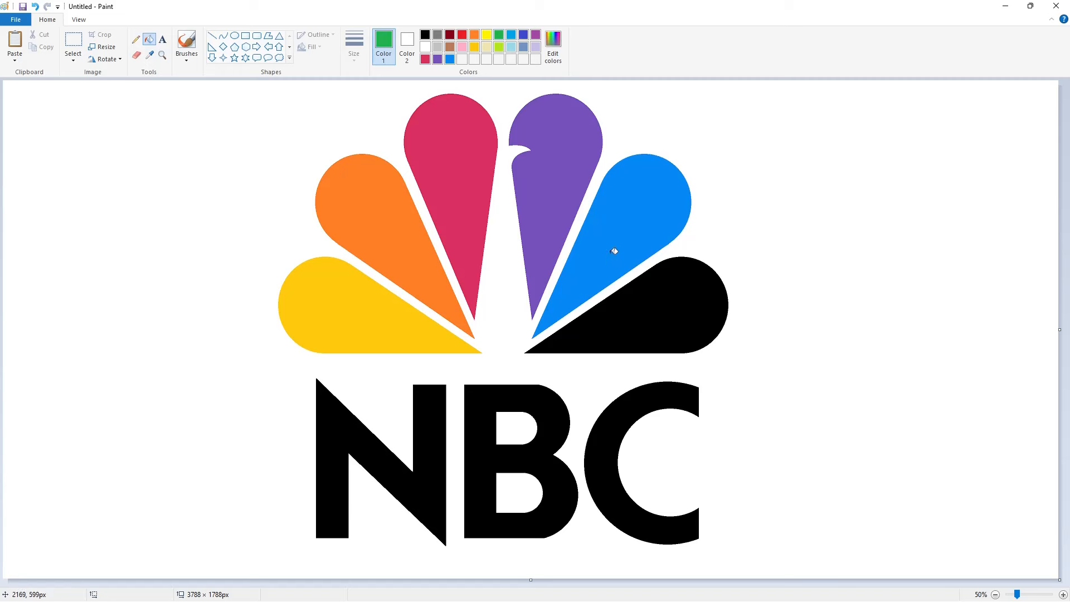
pyautogui.click(664, 310)
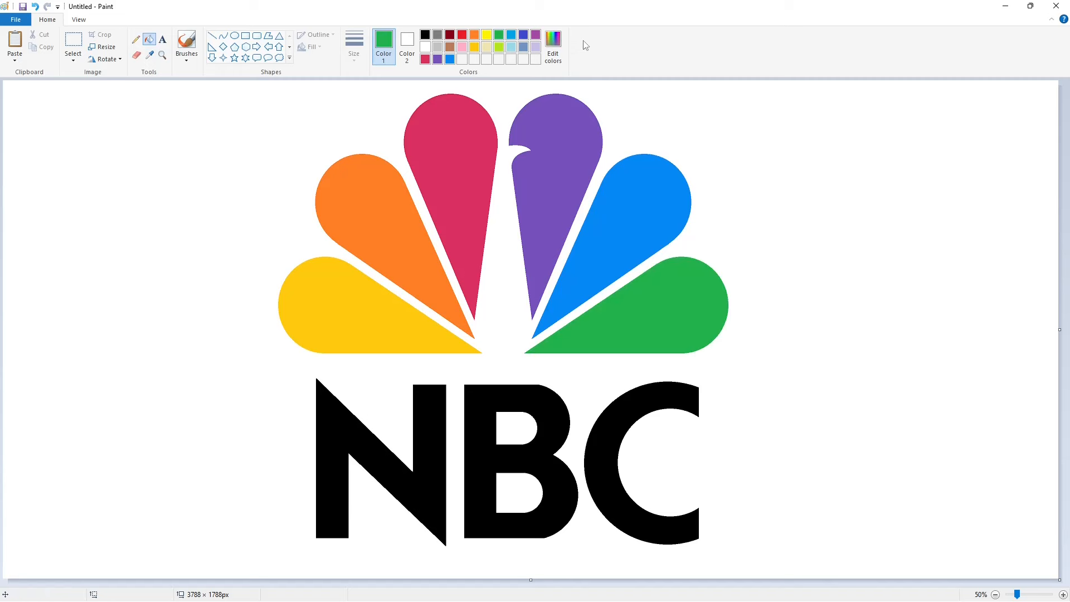